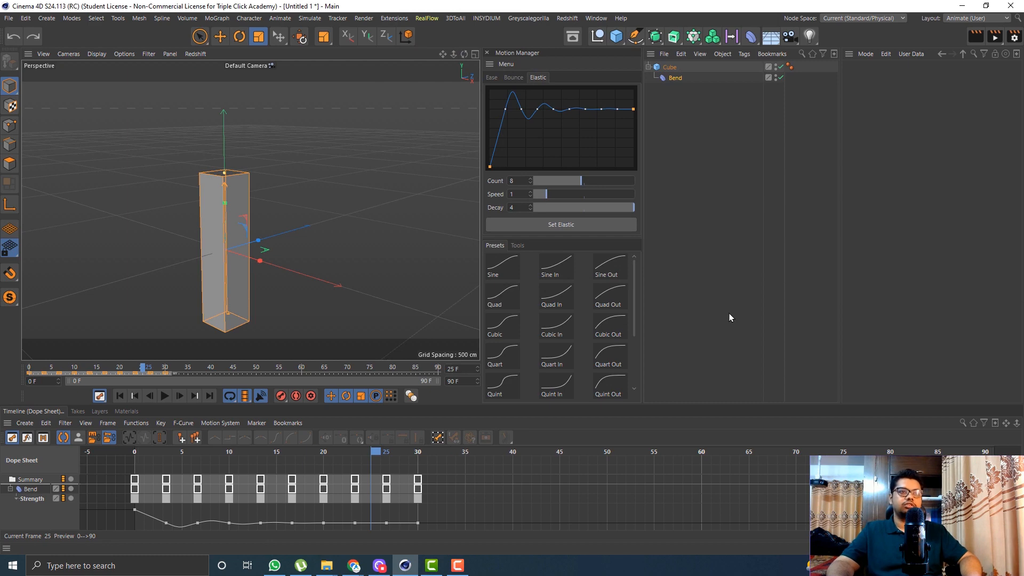
- Clean the Bend Strength curve down to its keys at frames 0 and 30, and apply ease interpolation to both
{"action": "left_click_drag", "start_coordinate": [166, 368], "coordinate": [38, 375]}
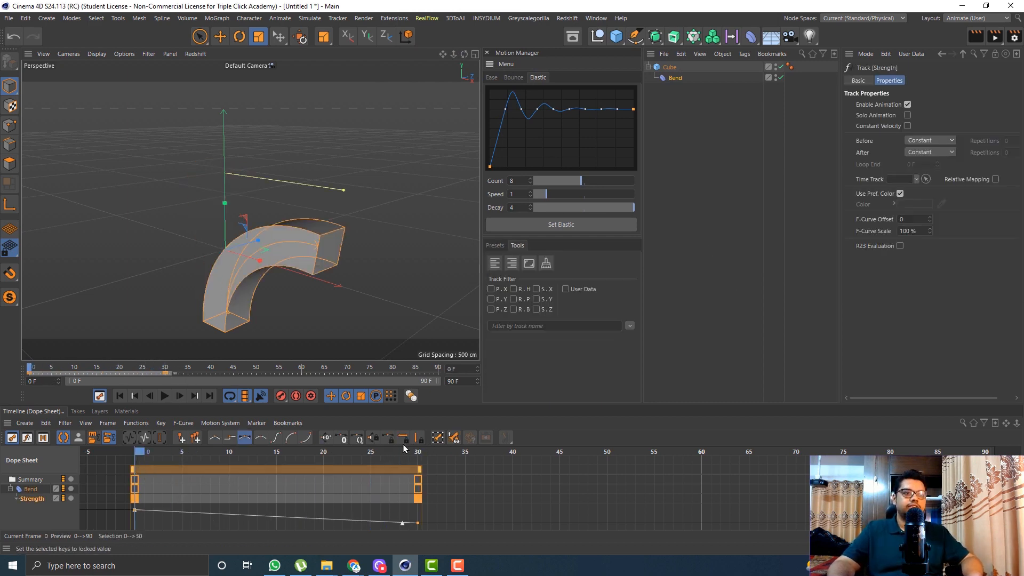
{"action": "left_click", "coordinate": [276, 437]}
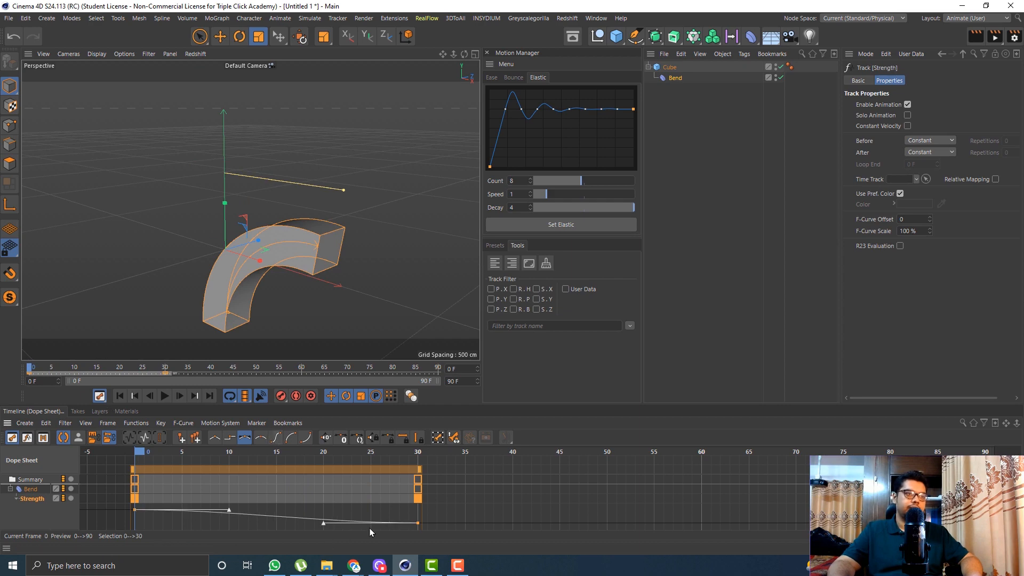
{"action": "left_click", "coordinate": [468, 505]}
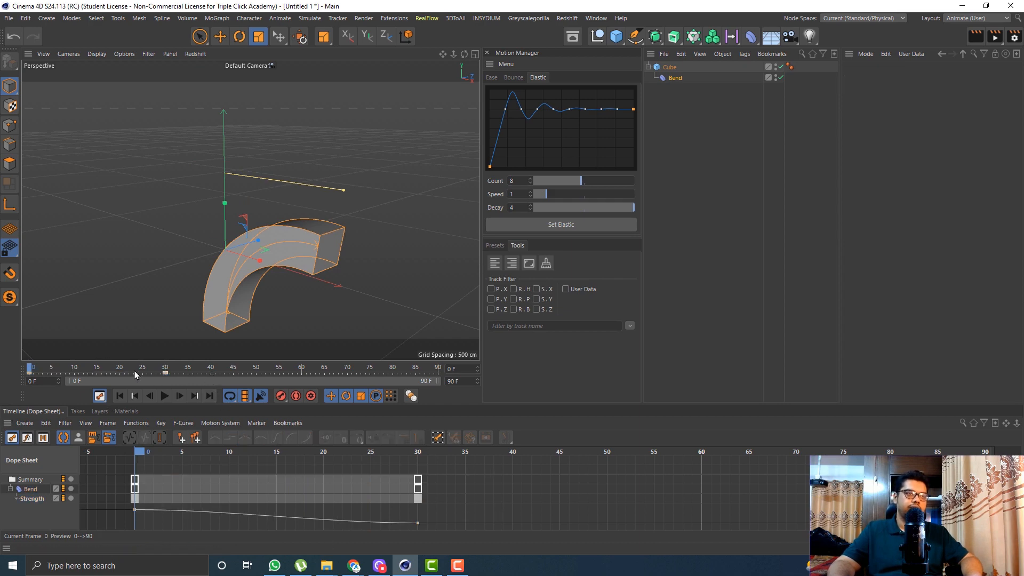
- Preview the eased bend animation by scrubbing and playing it with the Bend deformer selected, and return to frame 0
{"action": "left_click_drag", "start_coordinate": [31, 370], "coordinate": [169, 377]}
{"action": "left_click", "coordinate": [667, 77]}
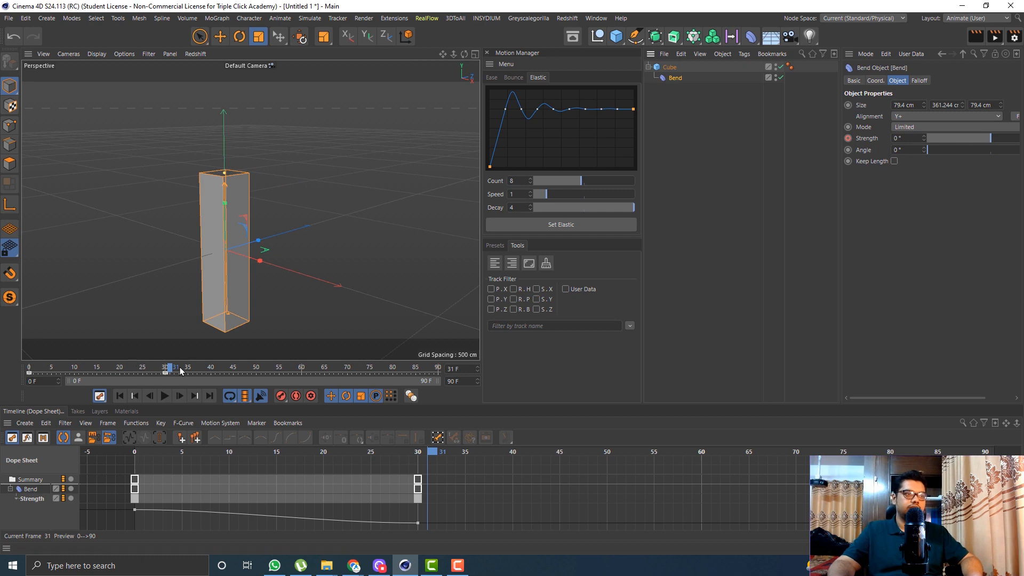
{"action": "mouse_move", "coordinate": [168, 370]}
{"action": "left_mouse_down"}
{"action": "mouse_move", "coordinate": [0, 371]}
{"action": "mouse_move", "coordinate": [148, 379]}
{"action": "mouse_move", "coordinate": [82, 381]}
{"action": "mouse_move", "coordinate": [152, 372]}
{"action": "left_mouse_up"}
{"action": "left_click_drag", "start_coordinate": [59, 366], "coordinate": [28, 373]}
{"action": "left_click", "coordinate": [165, 396]}
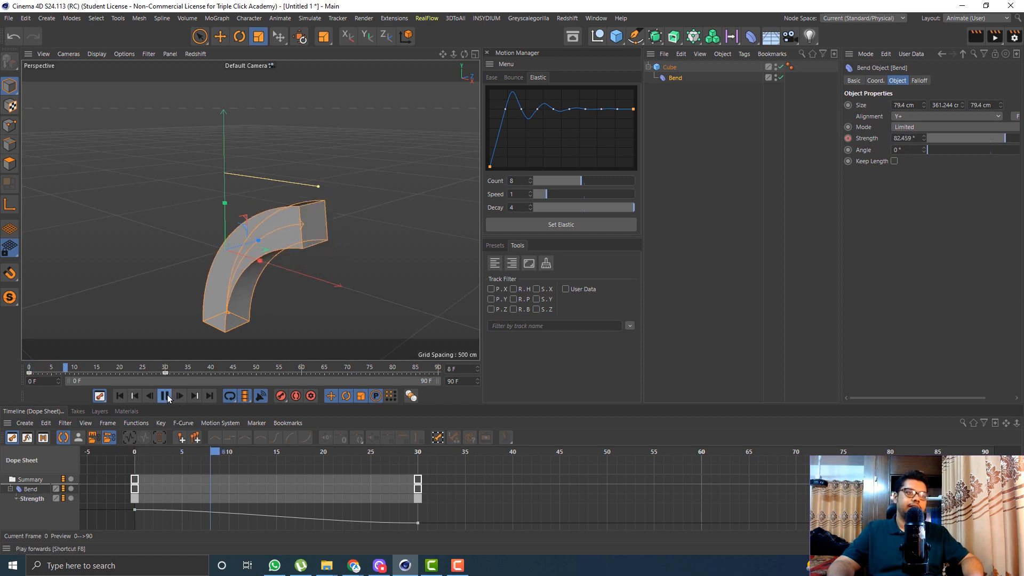
{"action": "left_click", "coordinate": [164, 396]}
{"action": "left_click_drag", "start_coordinate": [172, 372], "coordinate": [28, 373]}
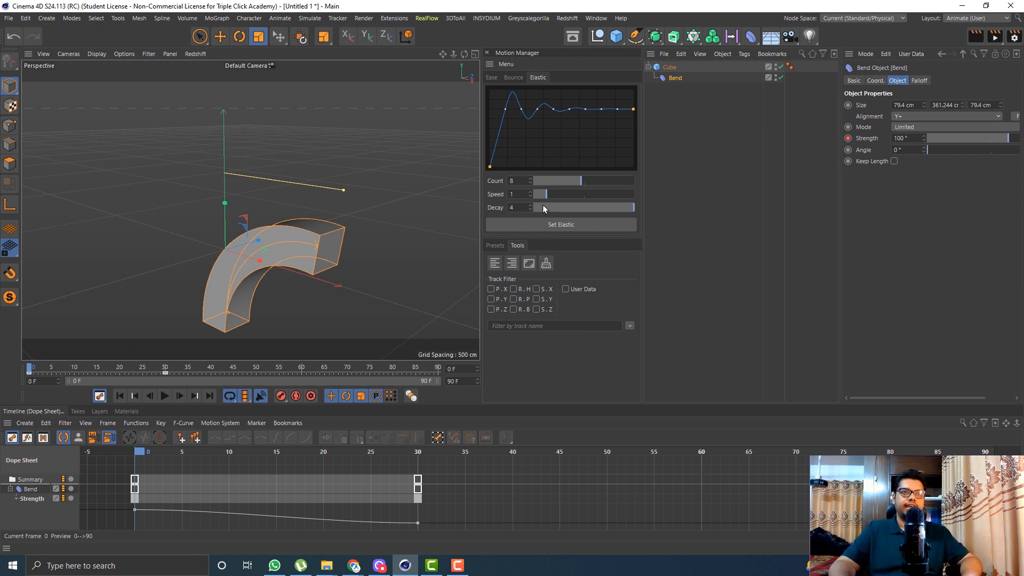
- Apply an elastic curve with count 8, speed 1 and decay 4 to the Bend Strength track
{"action": "left_click", "coordinate": [559, 228]}
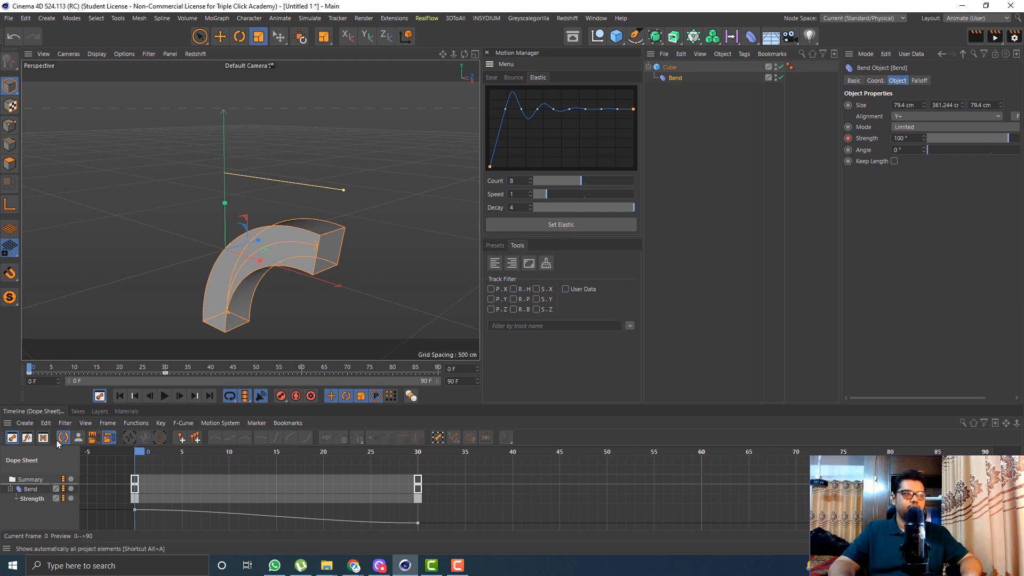
{"action": "left_click", "coordinate": [34, 500]}
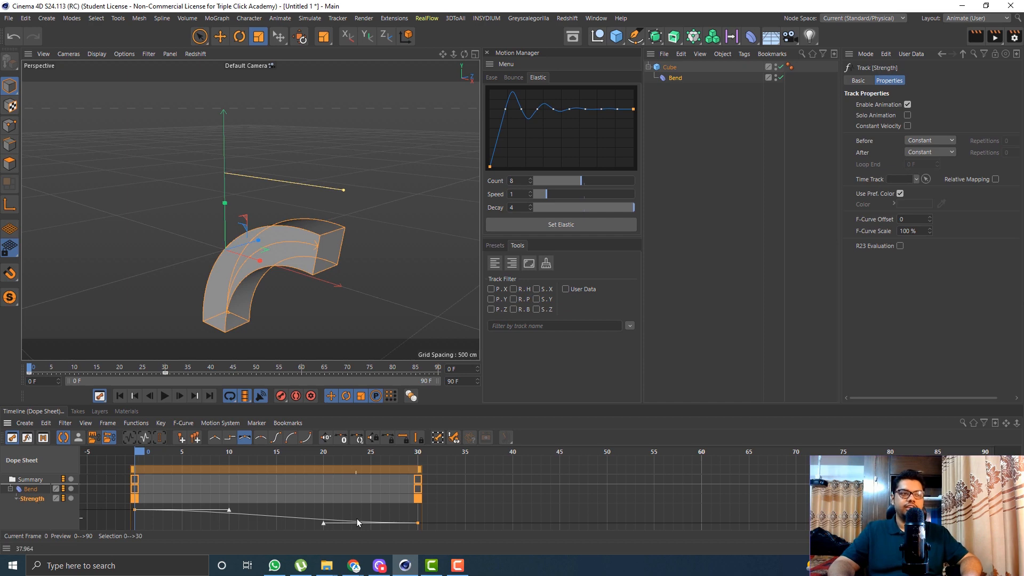
{"action": "left_click", "coordinate": [540, 226]}
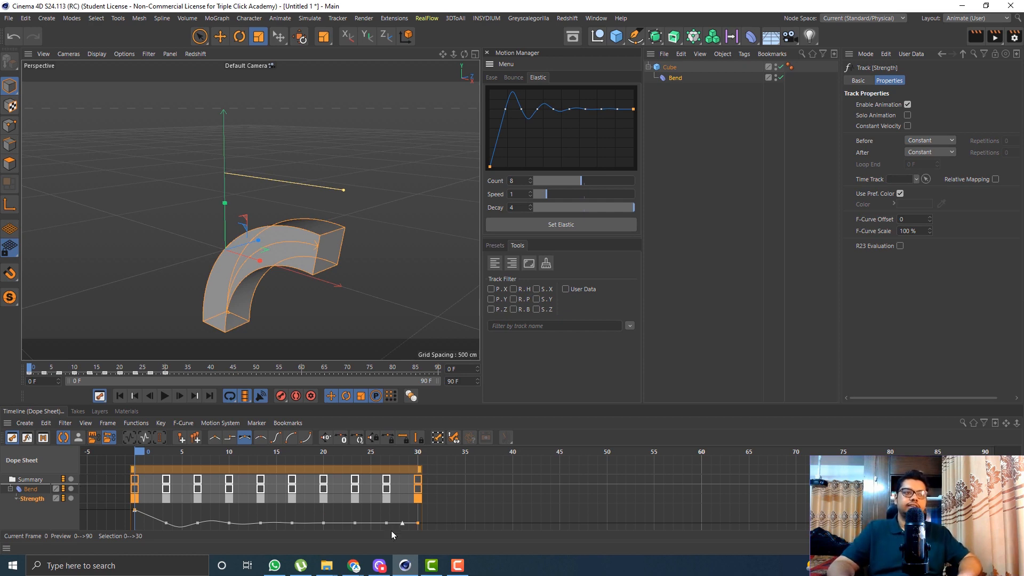
- Deselect the objects and play the elastic bend animation from the start to review its motion
{"action": "left_click", "coordinate": [164, 395]}
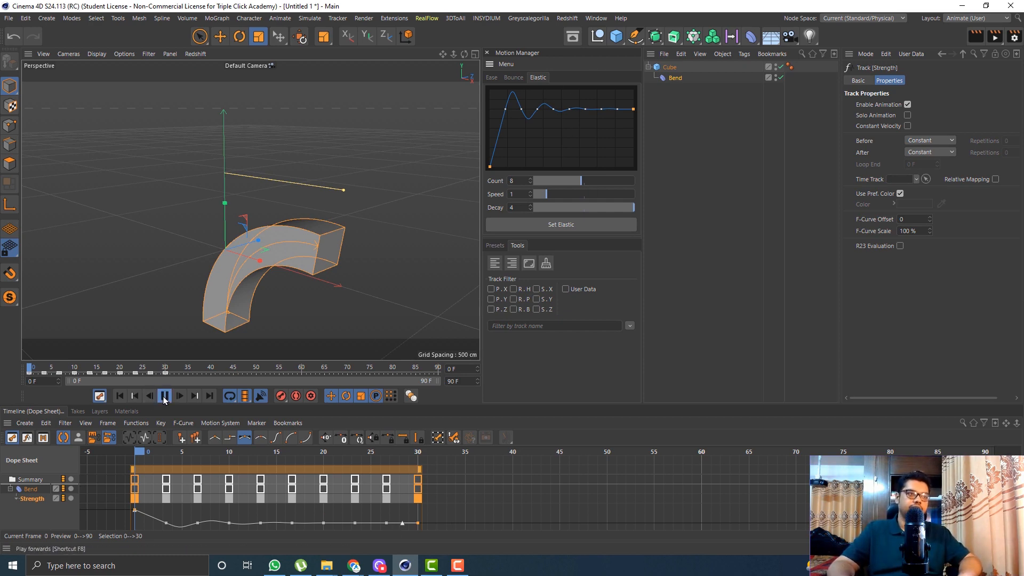
{"action": "left_click", "coordinate": [163, 397]}
{"action": "left_click", "coordinate": [120, 397]}
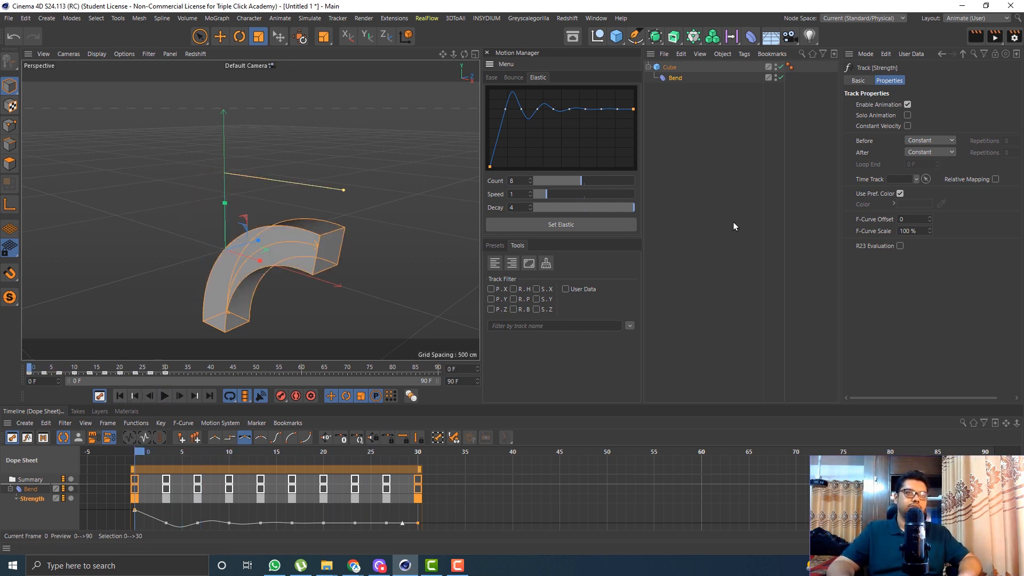
{"action": "left_click", "coordinate": [734, 226]}
{"action": "left_click", "coordinate": [164, 396]}
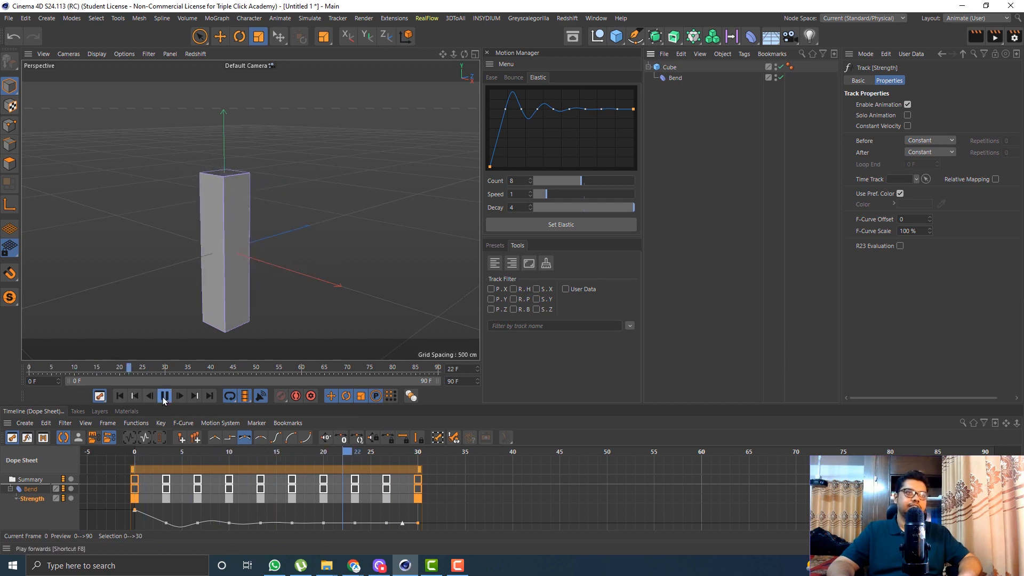
{"action": "left_click", "coordinate": [163, 397]}
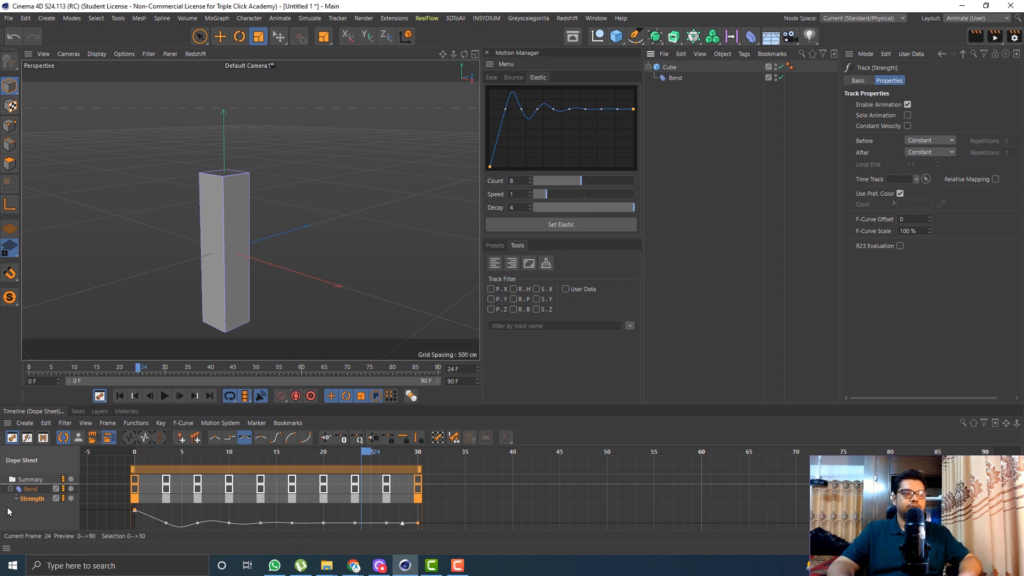
- Replace the motion on the Bend Strength track with an elastic curve of count 3, cleaning out the in-between keys
{"action": "left_click", "coordinate": [33, 499]}
{"action": "left_click_drag", "start_coordinate": [580, 182], "coordinate": [550, 189]}
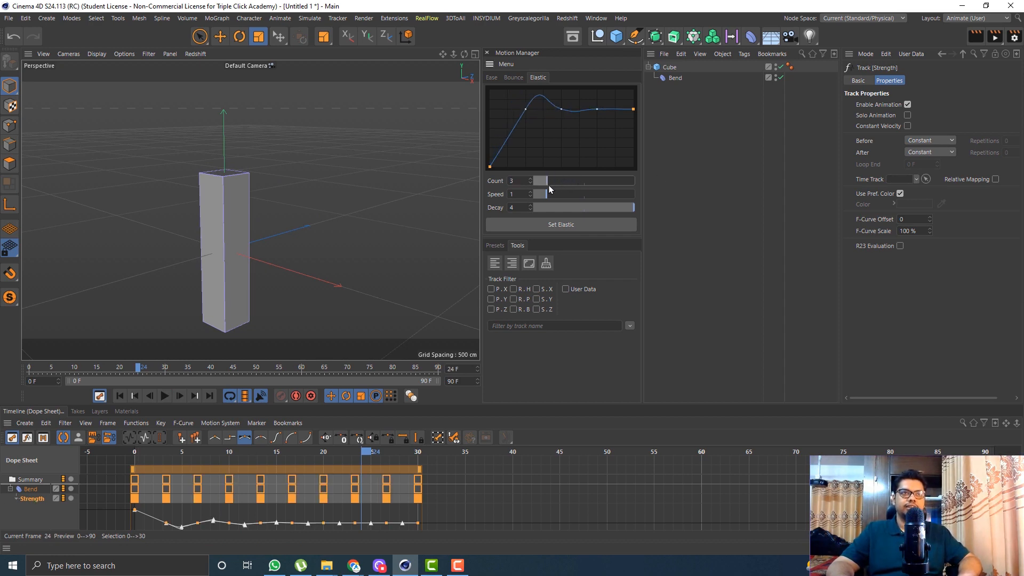
{"action": "left_click", "coordinate": [577, 225]}
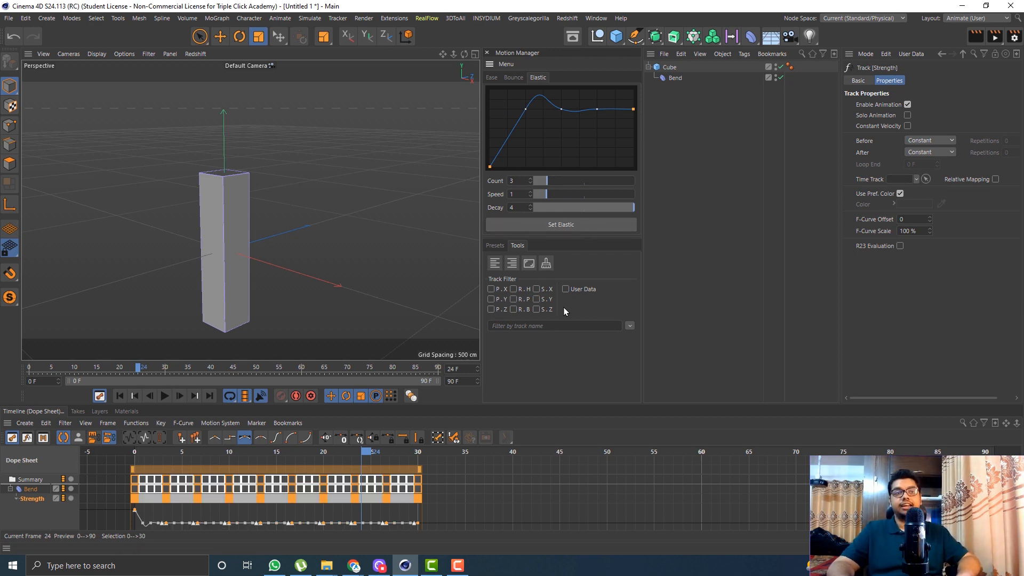
{"action": "left_click", "coordinate": [546, 264]}
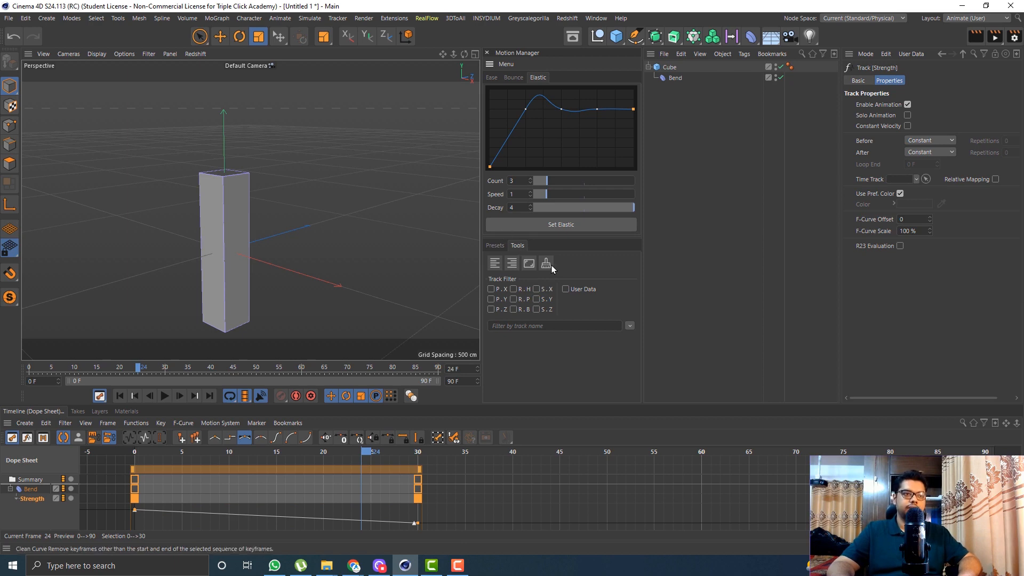
{"action": "left_click", "coordinate": [556, 224]}
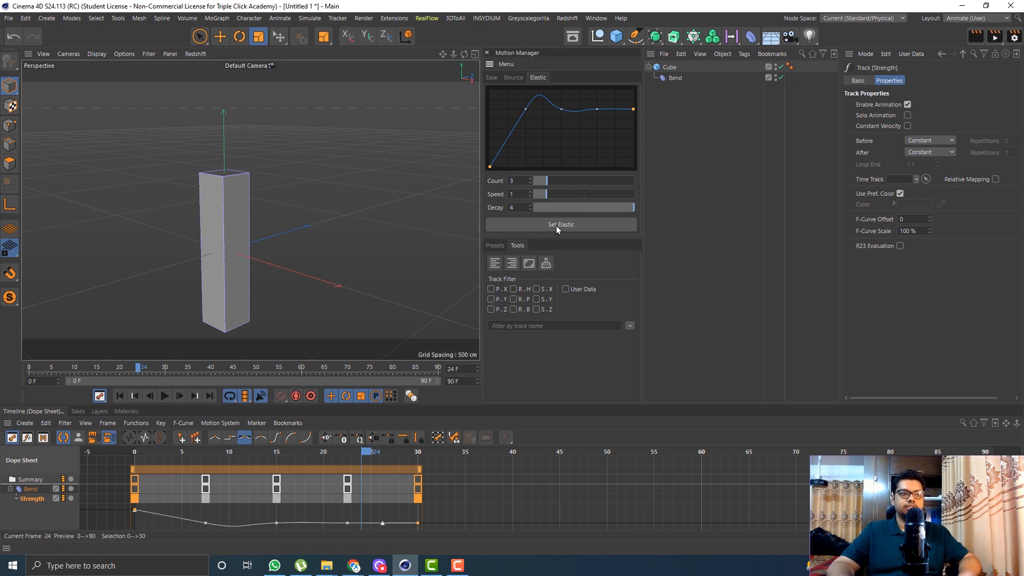
- Play the count 3 elastic animation from frame 0 past its last keyframe
{"action": "left_click", "coordinate": [120, 395]}
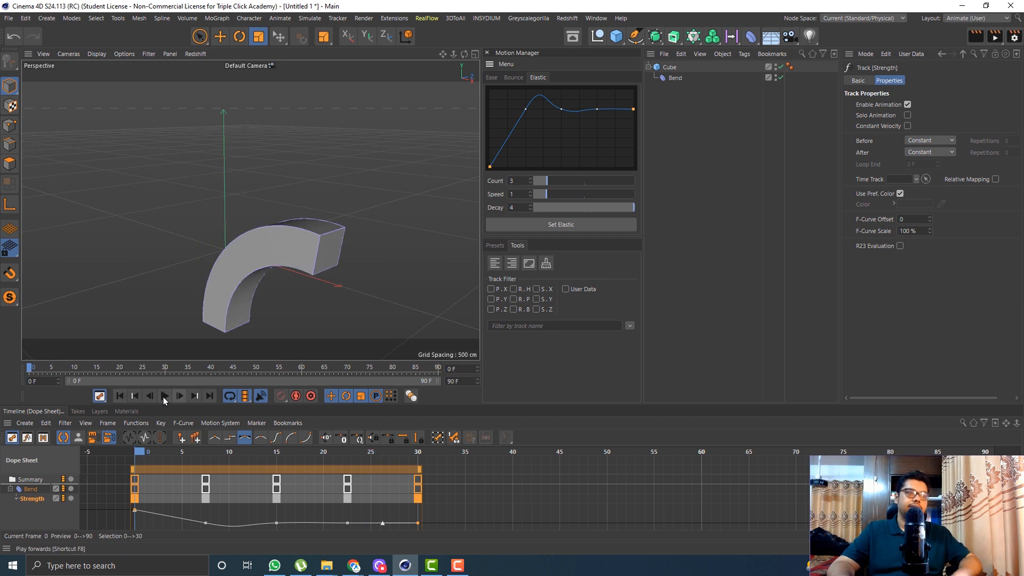
{"action": "left_click", "coordinate": [163, 396]}
{"action": "left_click", "coordinate": [163, 395]}
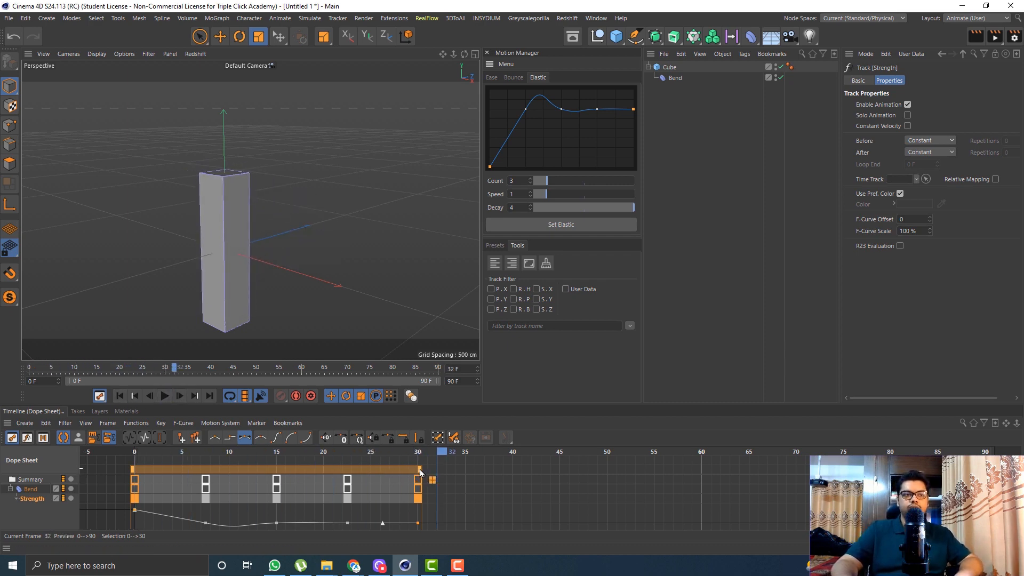
- Compress all Bend Strength keyframes in time so that the last one falls on frame 16
{"action": "left_click_drag", "start_coordinate": [420, 469], "coordinate": [334, 470]}
{"action": "key", "text": "ctrl+z"}
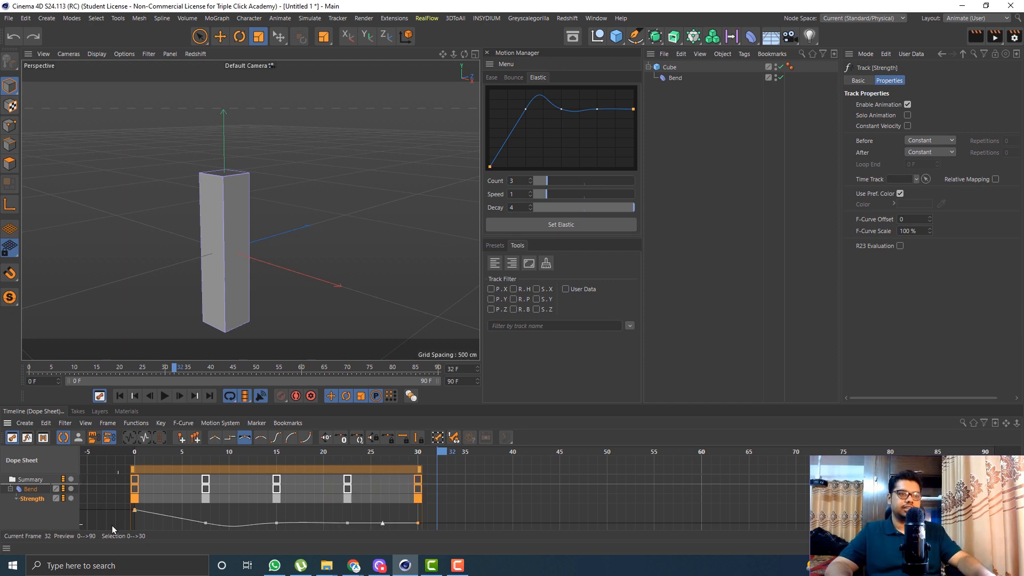
{"action": "double_click", "coordinate": [33, 500]}
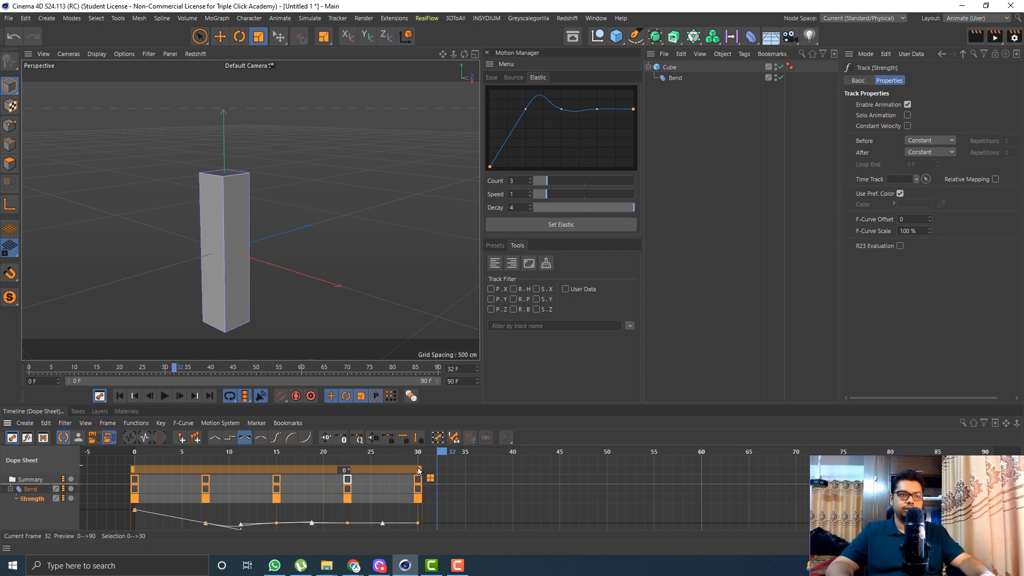
{"action": "left_click_drag", "start_coordinate": [419, 470], "coordinate": [288, 470]}
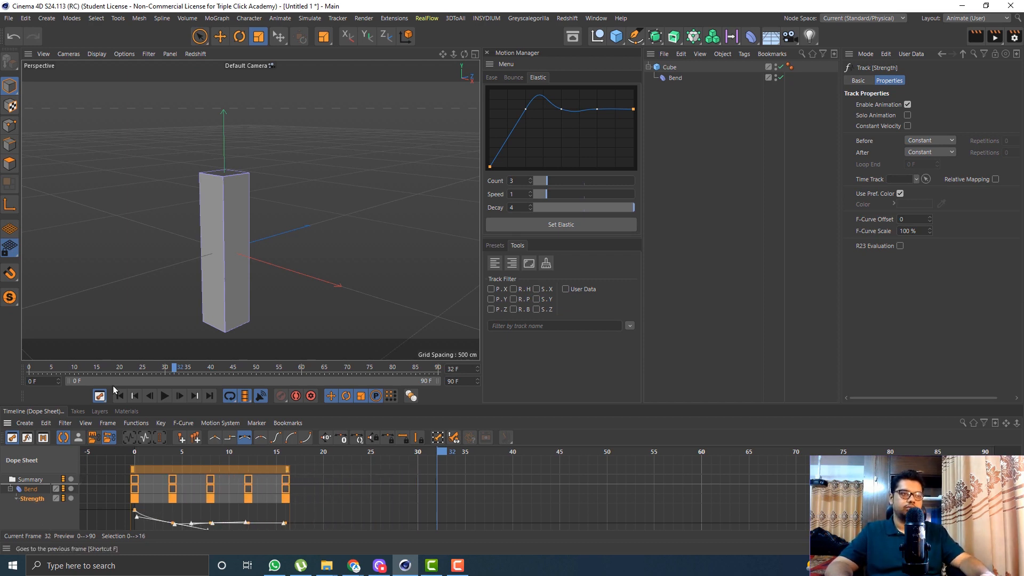
- Play the shortened animation from the start, undo the keyframe compression and clear the key selection
{"action": "left_click", "coordinate": [119, 395]}
{"action": "left_click", "coordinate": [164, 396]}
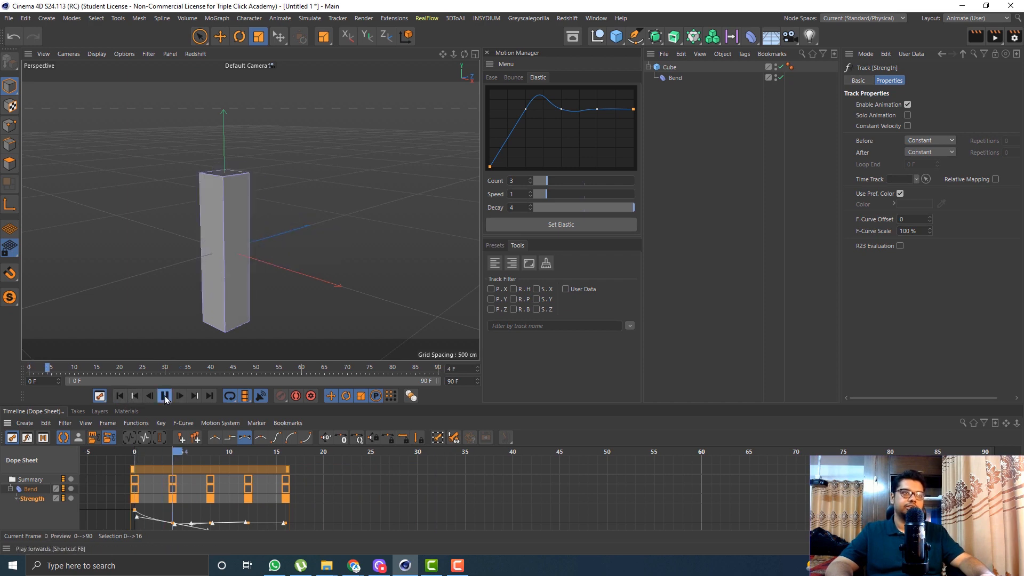
{"action": "left_click", "coordinate": [165, 396]}
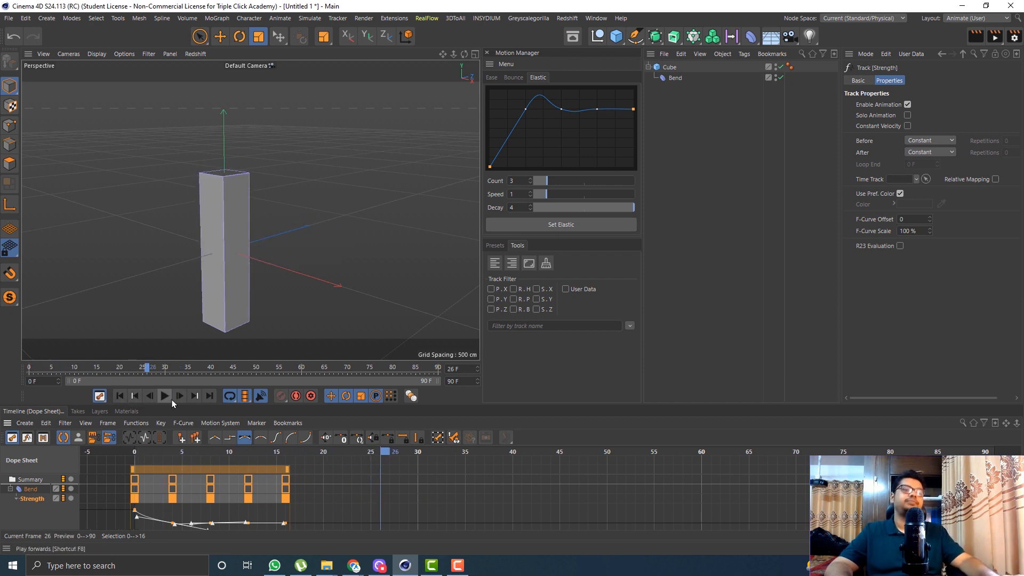
{"action": "key", "text": "ctrl+z"}
{"action": "left_click", "coordinate": [566, 512]}
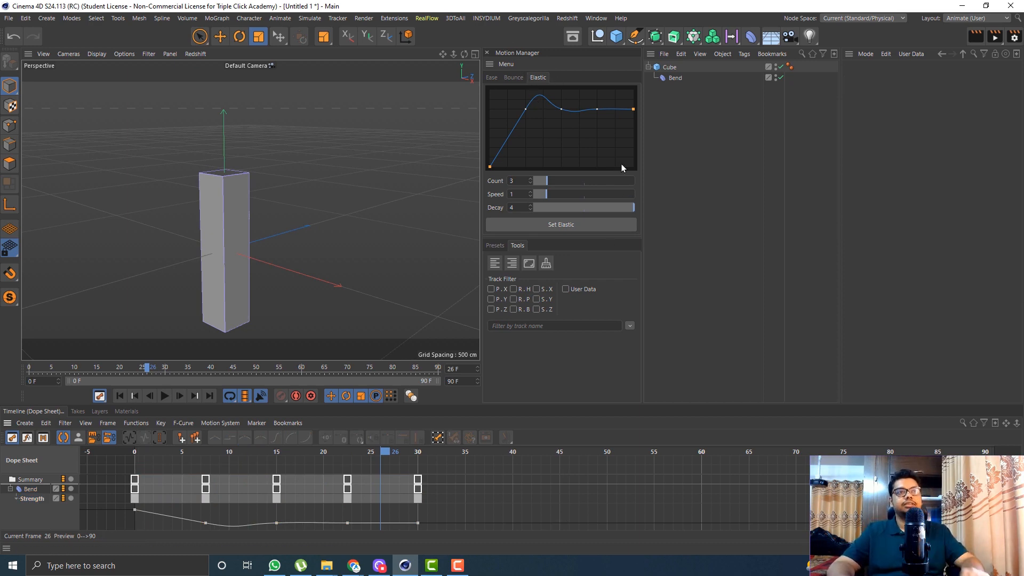
- Clean the Bend Strength curve and apply a bounce curve with count 8, Decay X 2 and Decay Y 4
{"action": "left_click", "coordinate": [514, 78]}
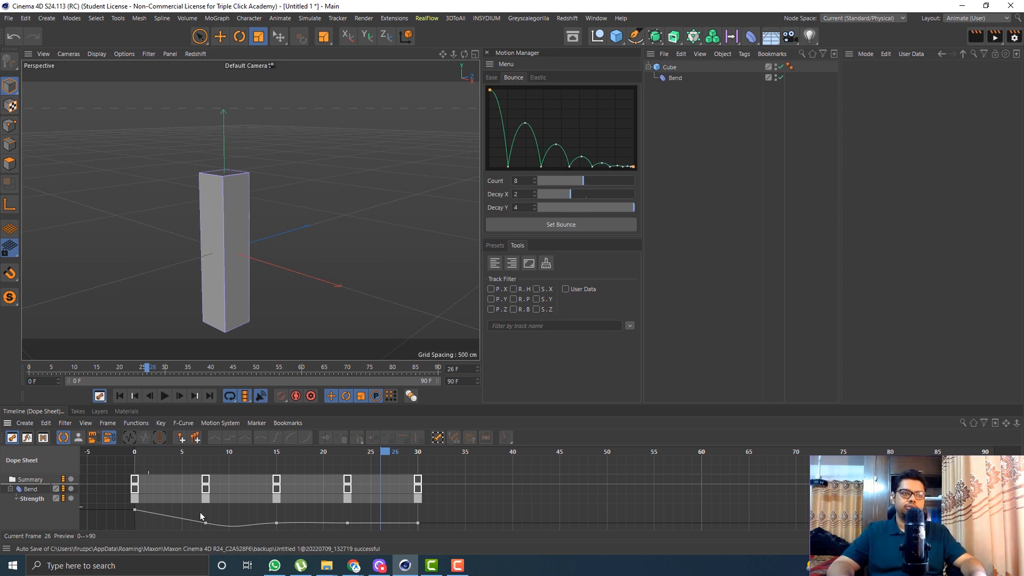
{"action": "left_click", "coordinate": [33, 499]}
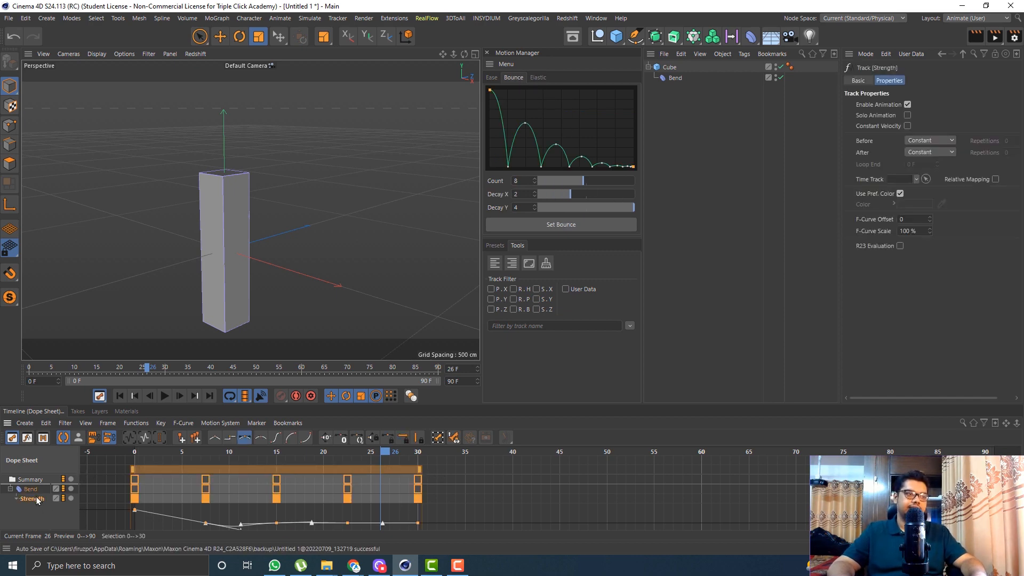
{"action": "left_click", "coordinate": [546, 264]}
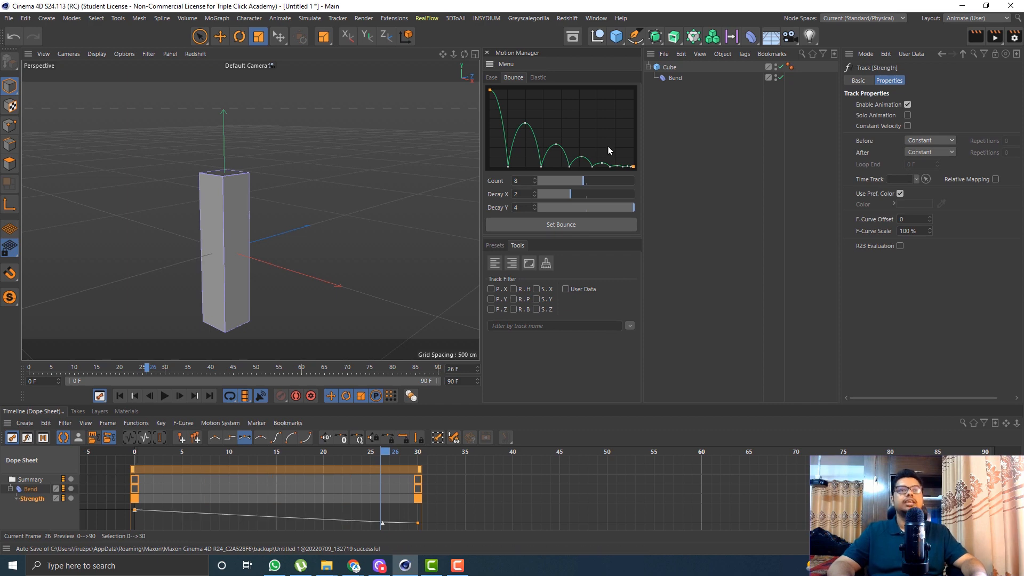
{"action": "left_click", "coordinate": [553, 225]}
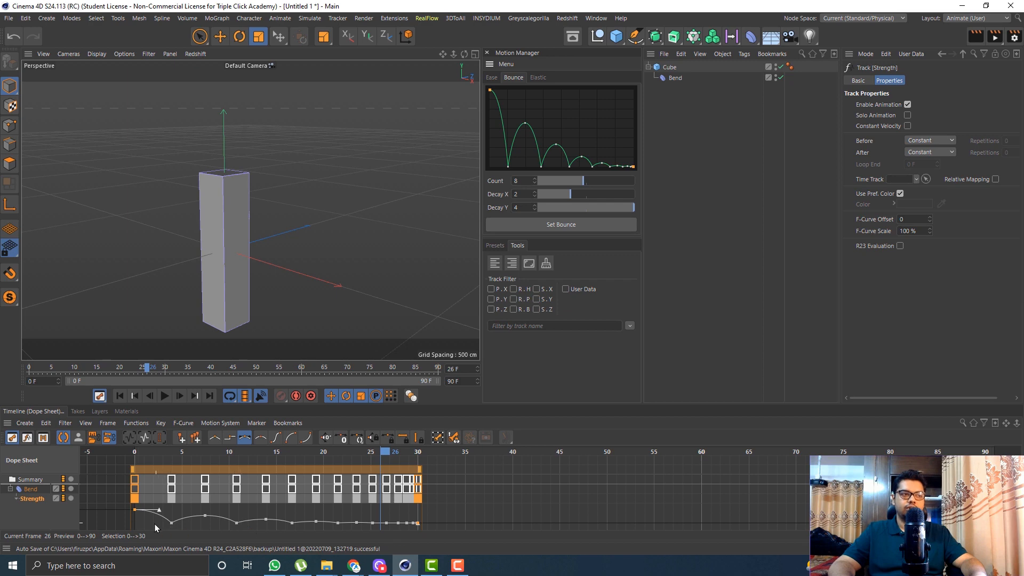
- Play the bounce animation from the start, examine the bend around frame 19 and return to frame 0
{"action": "left_click", "coordinate": [120, 395]}
{"action": "left_click", "coordinate": [164, 395]}
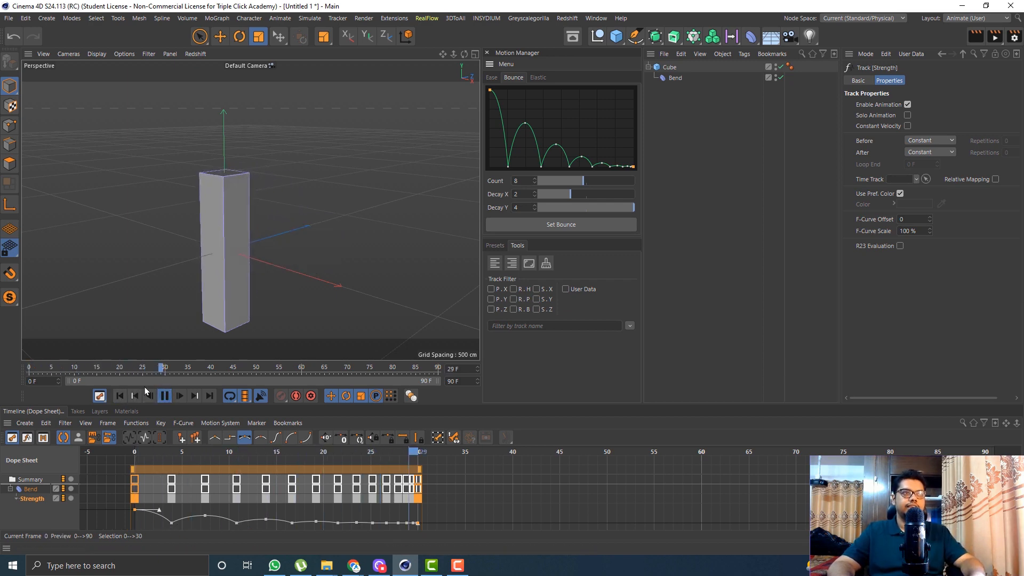
{"action": "left_click", "coordinate": [165, 396]}
{"action": "left_click_drag", "start_coordinate": [204, 369], "coordinate": [115, 375]}
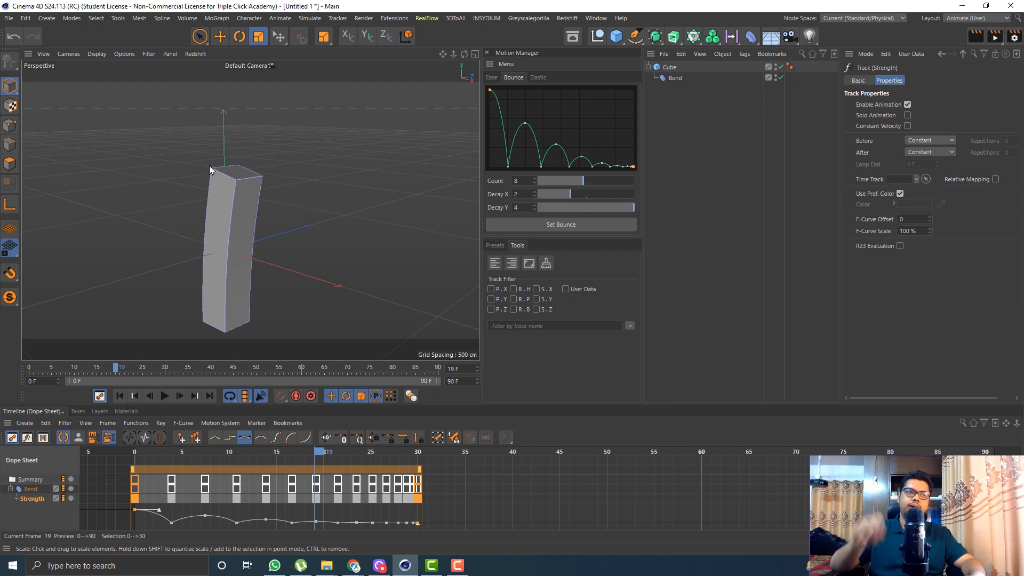
{"action": "left_click_drag", "start_coordinate": [113, 365], "coordinate": [30, 370]}
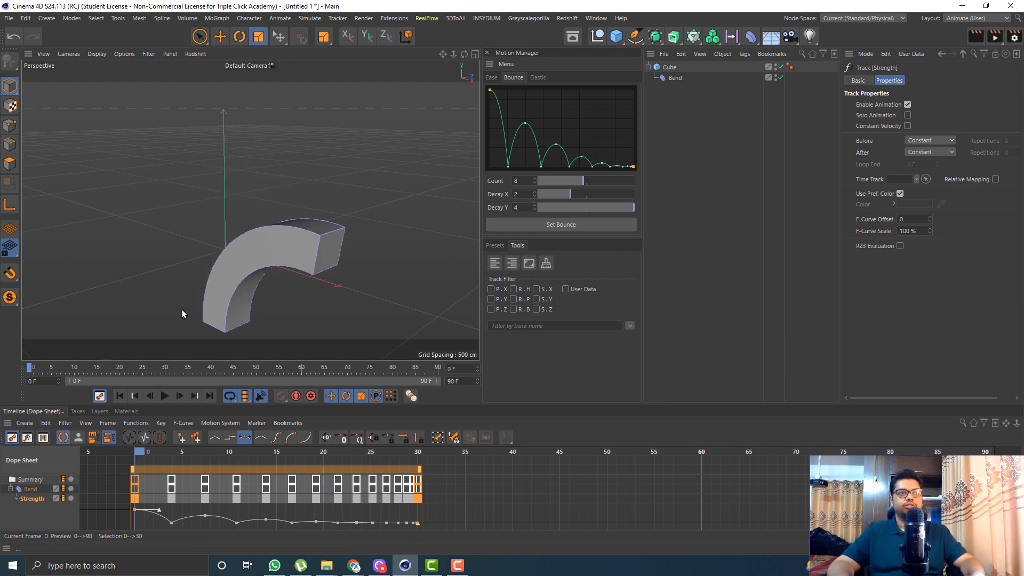
- Show the Elastic curve settings, scrub the bend animation to frame 27 and return to the start
{"action": "left_click", "coordinate": [539, 77]}
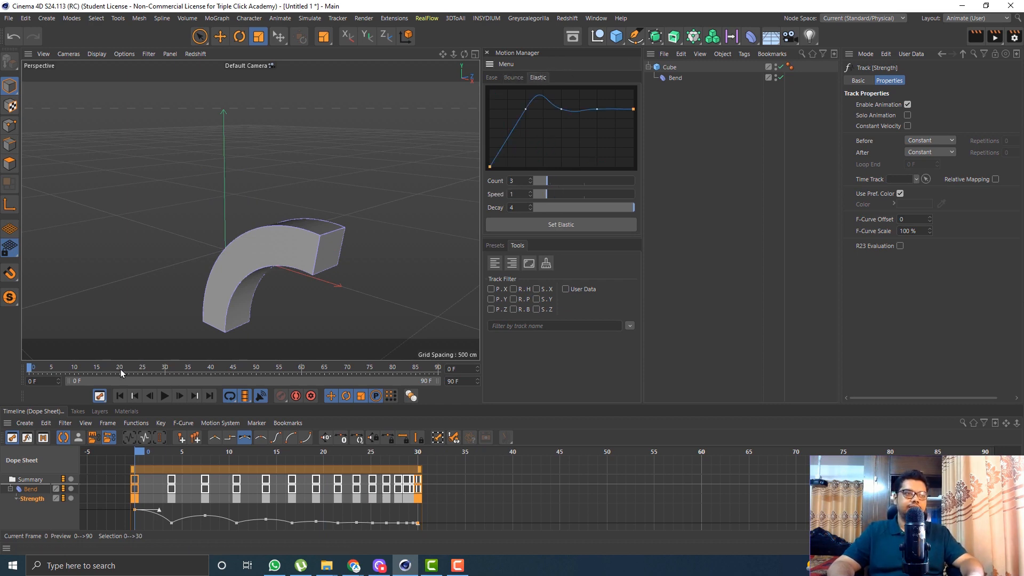
{"action": "left_click_drag", "start_coordinate": [121, 369], "coordinate": [152, 375]}
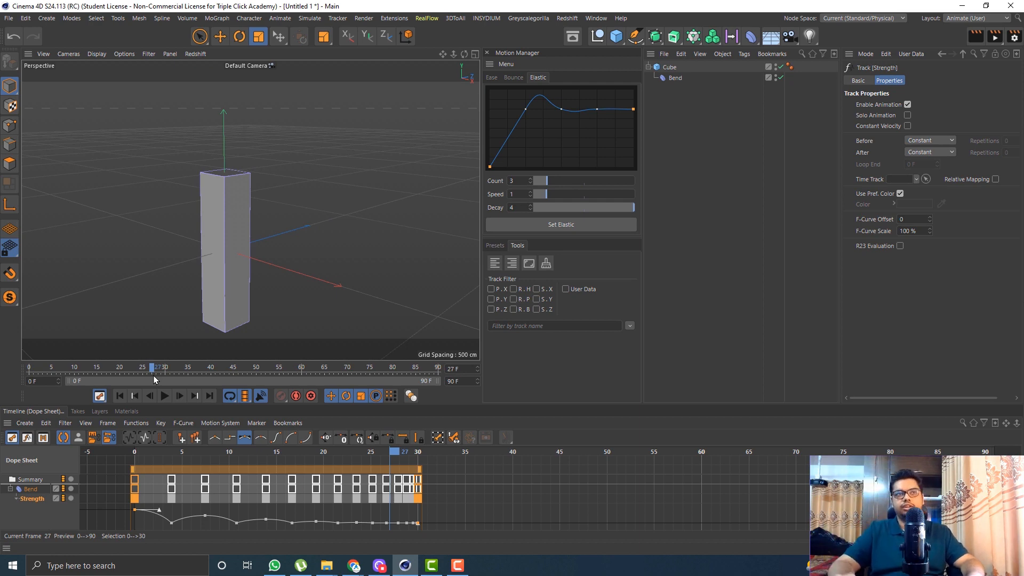
{"action": "left_click", "coordinate": [119, 396]}
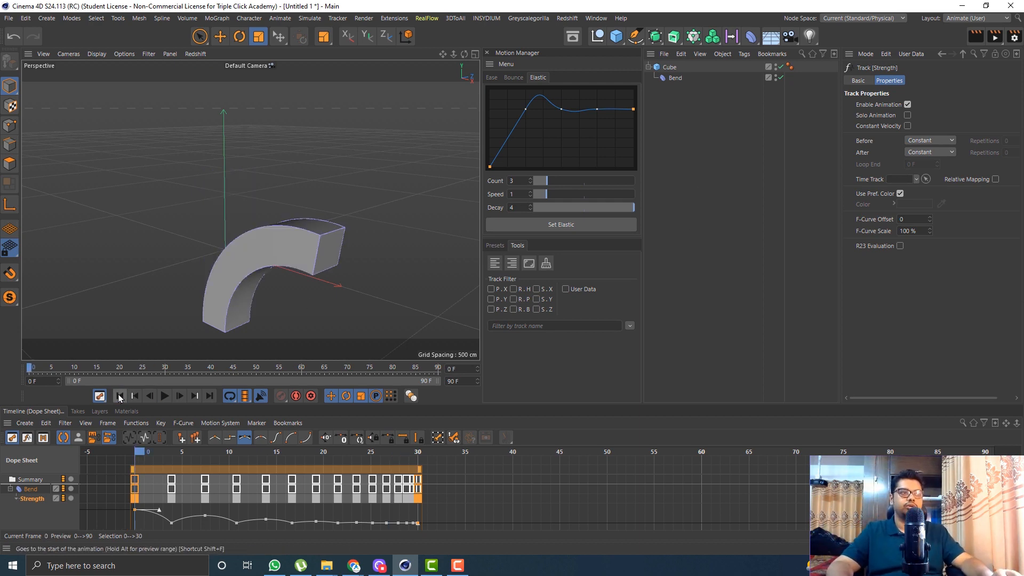
- Add a sphere and move it along the Z axis to about 976 cm from the cube
{"action": "scroll", "coordinate": [115, 215], "scroll_direction": "down", "scroll_amount": 5}
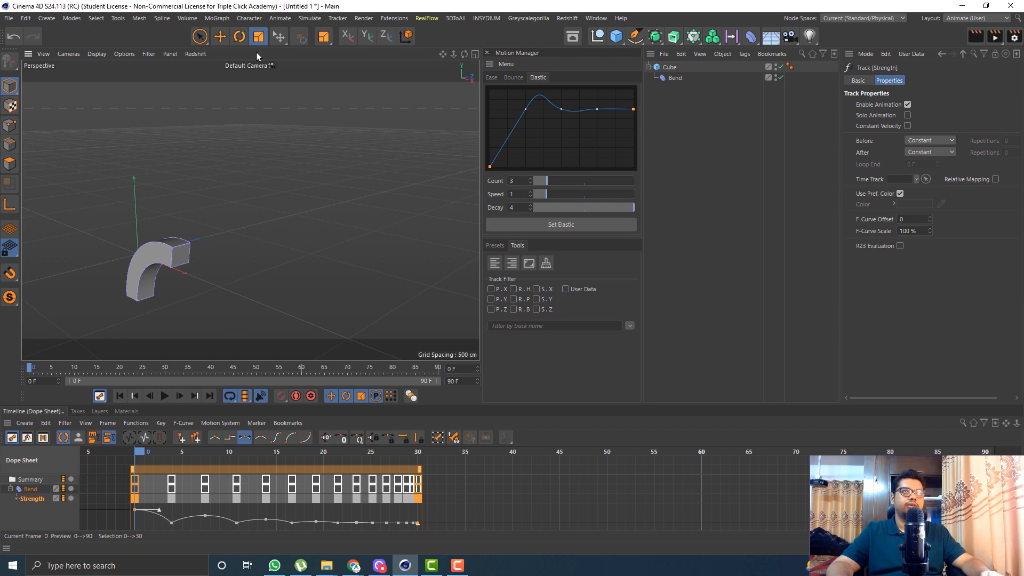
{"action": "left_click", "coordinate": [616, 36]}
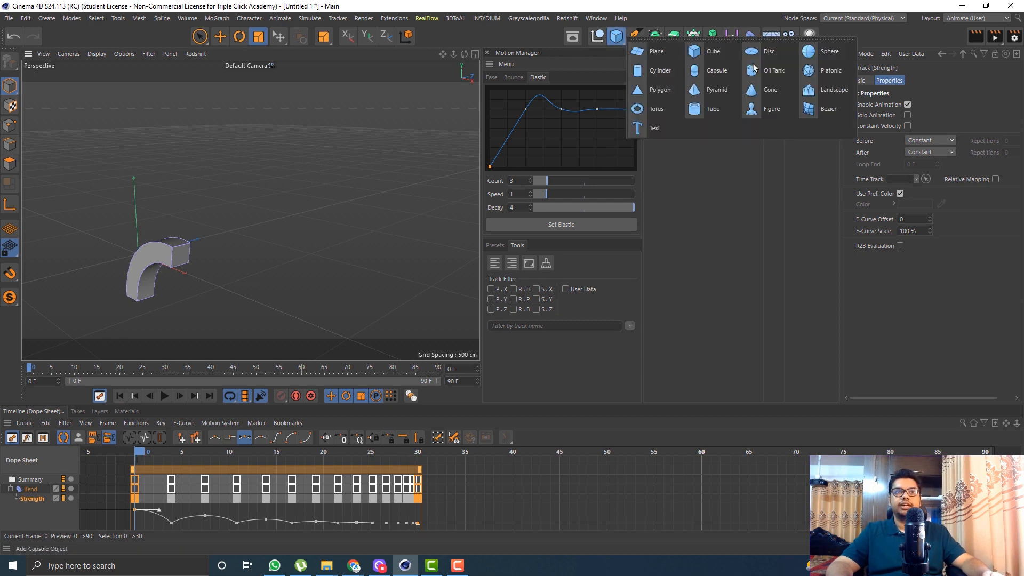
{"action": "left_click", "coordinate": [825, 52]}
{"action": "key", "text": "e"}
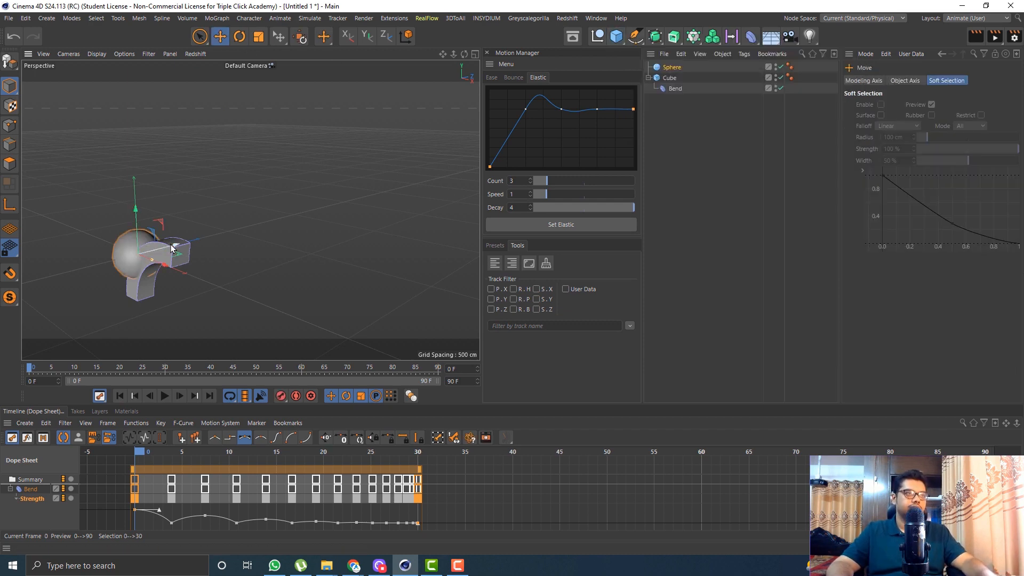
{"action": "left_click_drag", "start_coordinate": [171, 248], "coordinate": [318, 220]}
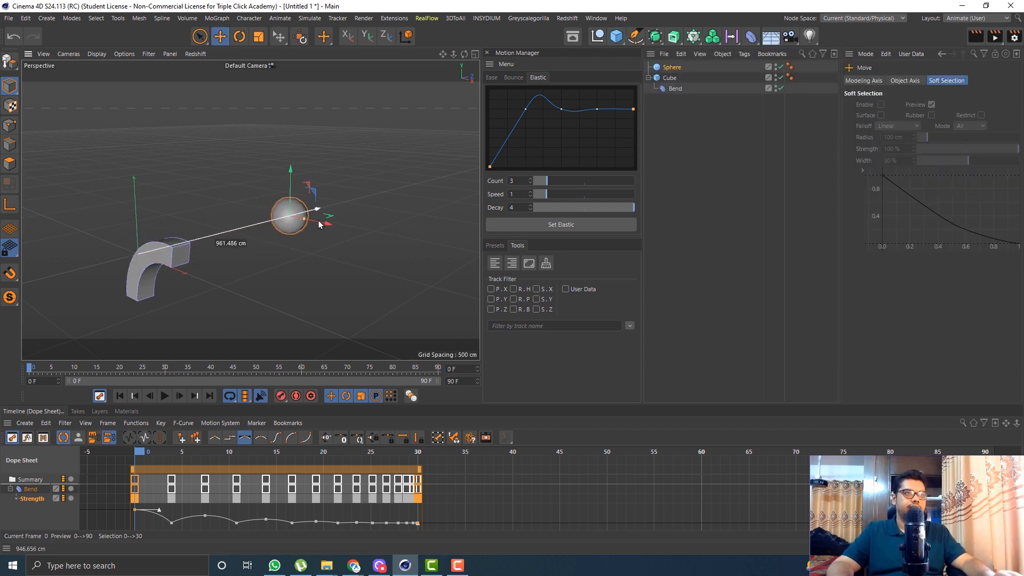
- At frame 30, key the sphere's Y position in its coordinates and remove that key
{"action": "left_click", "coordinate": [165, 368]}
{"action": "left_click", "coordinate": [718, 67]}
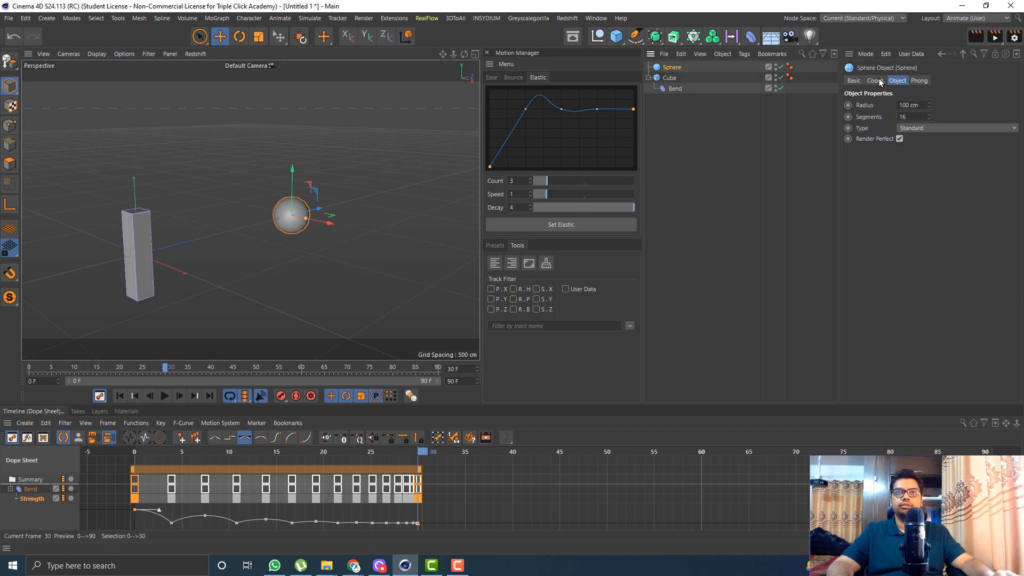
{"action": "left_click", "coordinate": [875, 80]}
{"action": "left_click", "coordinate": [848, 116]}
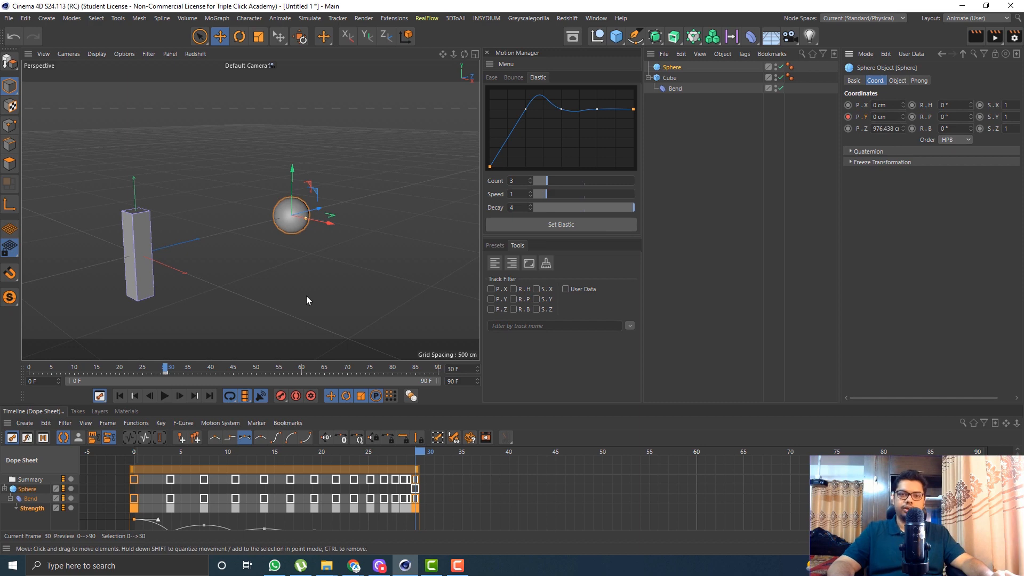
{"action": "left_click", "coordinate": [848, 116], "text": "ctrl+shift"}
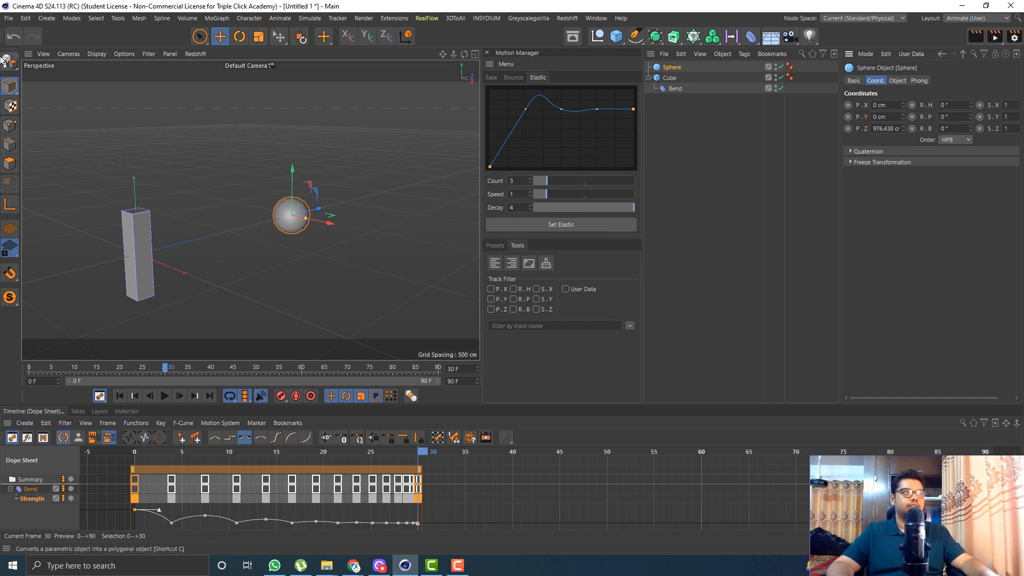
- Make the sphere editable and move its axis to its base using Axis Center with Y at -100%
{"action": "left_click", "coordinate": [6, 63]}
{"action": "left_click", "coordinate": [139, 18]}
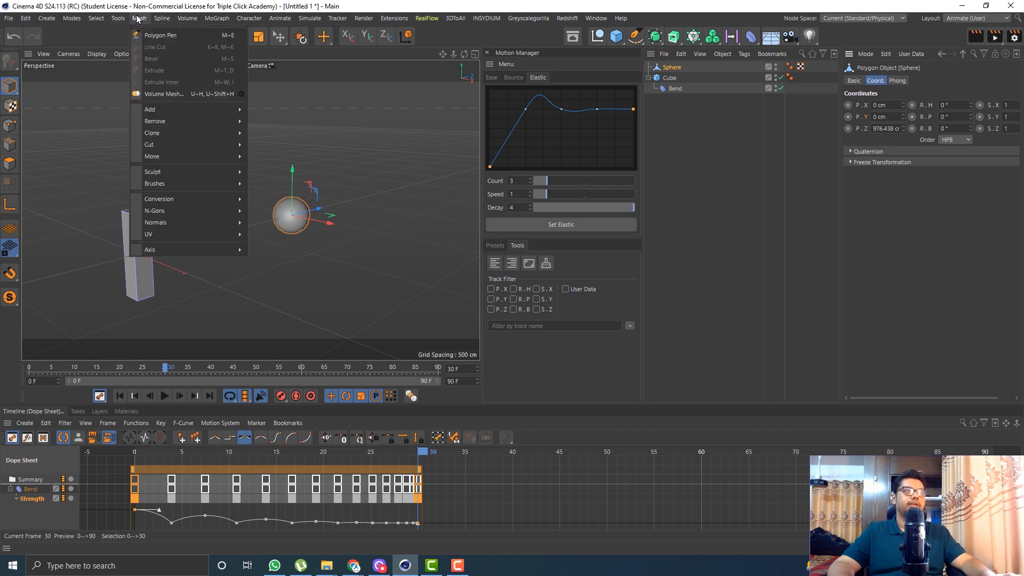
{"action": "mouse_move", "coordinate": [229, 249]}
{"action": "left_click", "coordinate": [287, 252]}
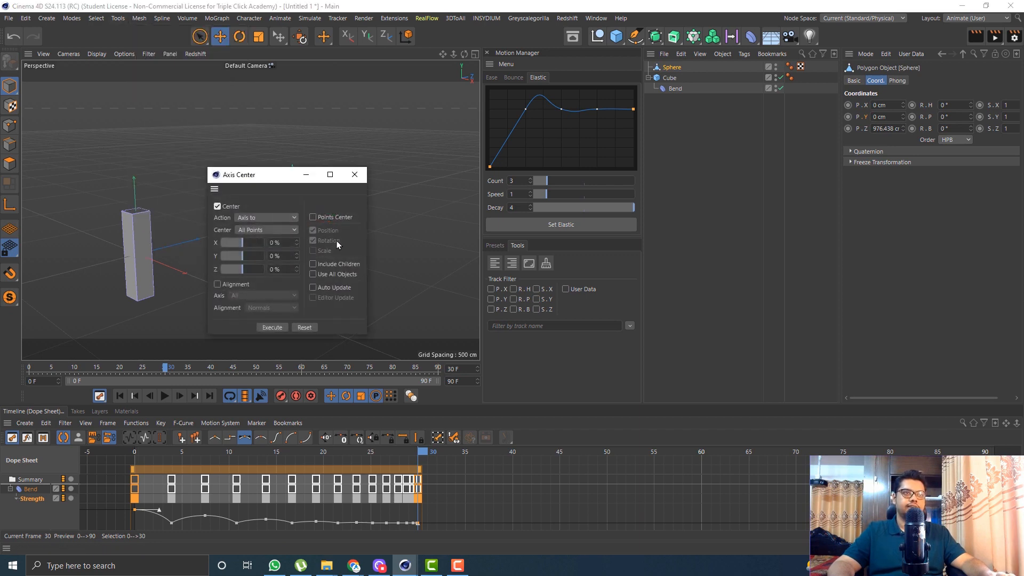
{"action": "left_click_drag", "start_coordinate": [238, 256], "coordinate": [222, 256]}
{"action": "left_click", "coordinate": [273, 326]}
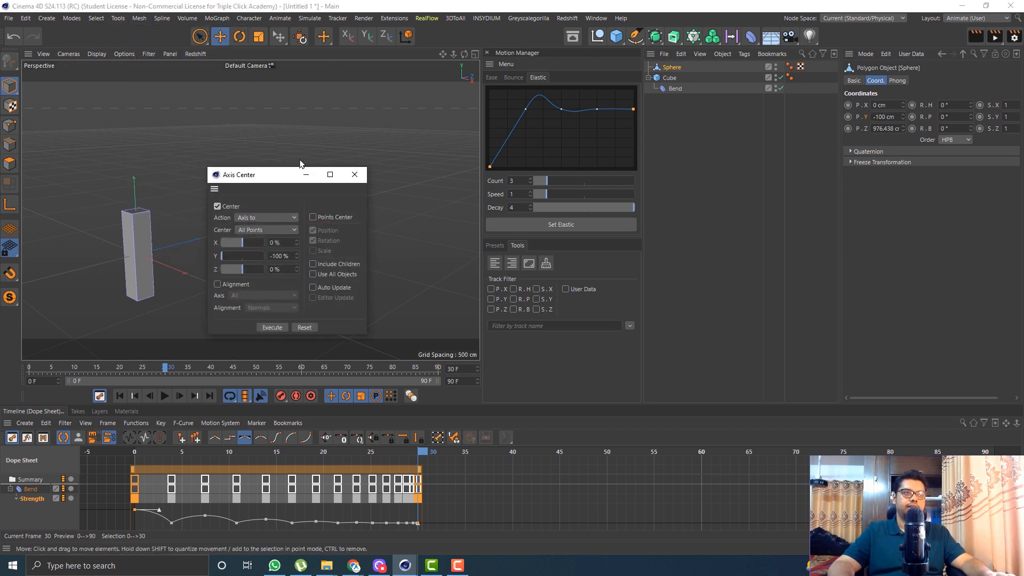
{"action": "left_click_drag", "start_coordinate": [281, 185], "coordinate": [110, 182]}
{"action": "left_click", "coordinate": [183, 171]}
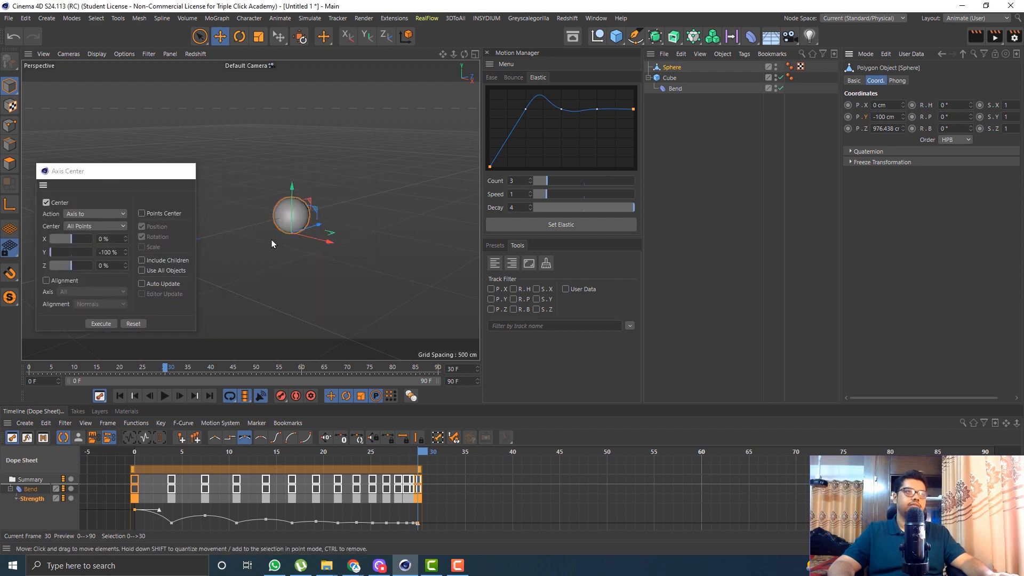
- Set the sphere's Y position to 0 cm and key it at frame 30
{"action": "double_click", "coordinate": [880, 118]}
{"action": "type", "text": "0"}
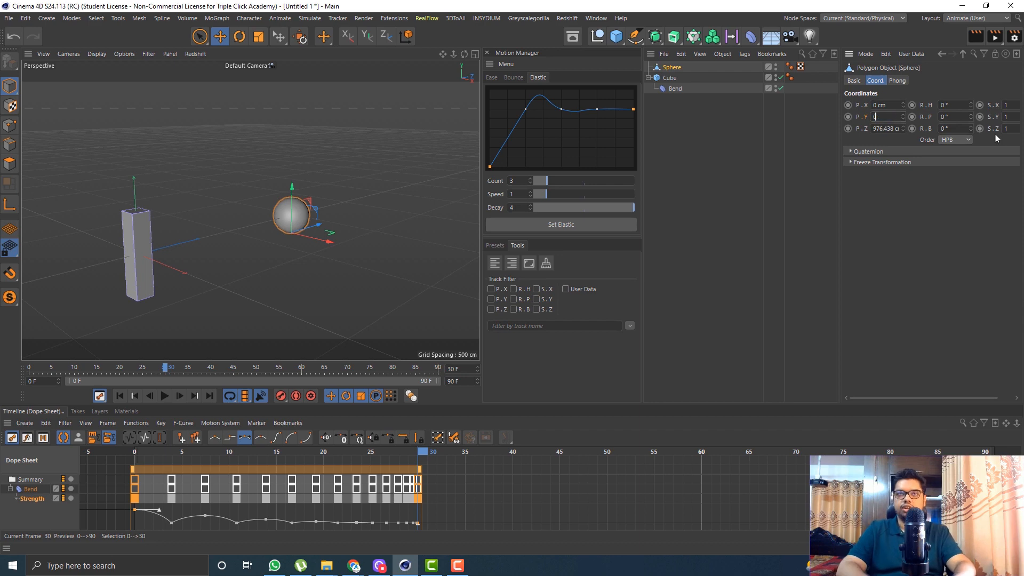
{"action": "key", "text": "Return"}
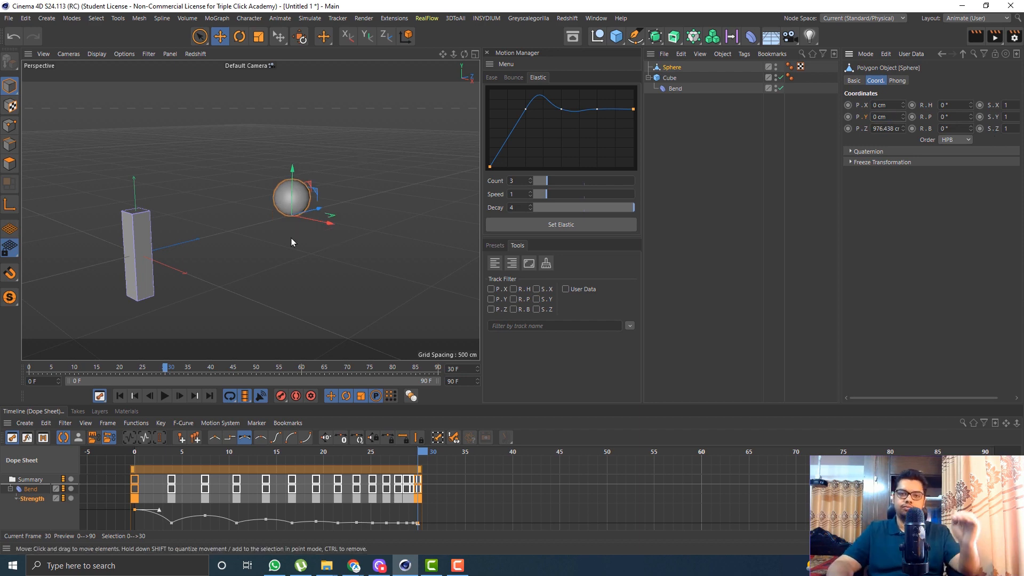
{"action": "left_click", "coordinate": [848, 116], "text": "ctrl"}
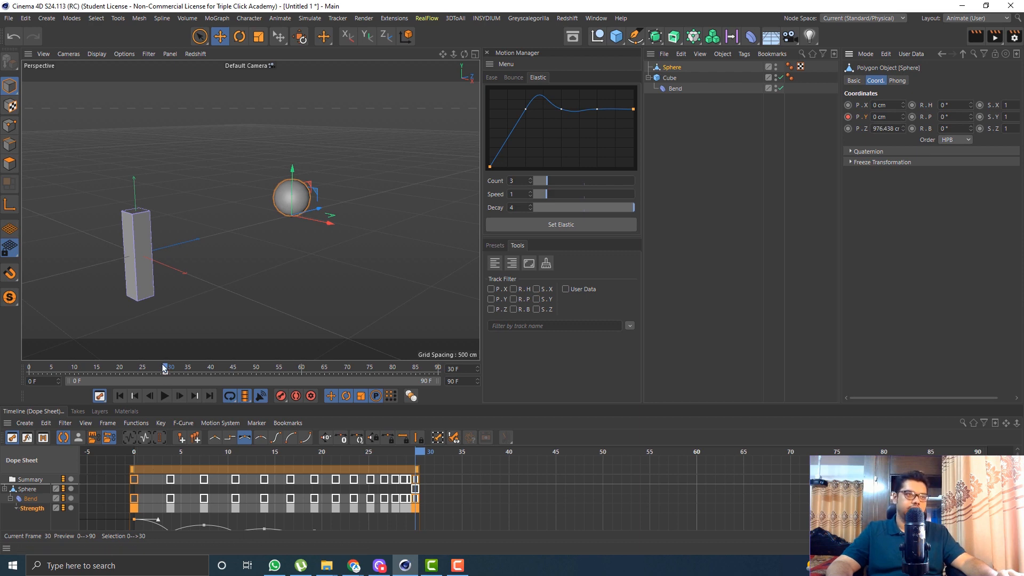
- At frame 0, raise the sphere to a Y position of about 499 cm and key it
{"action": "left_click_drag", "start_coordinate": [164, 368], "coordinate": [29, 368]}
{"action": "left_click_drag", "start_coordinate": [292, 169], "coordinate": [291, 79]}
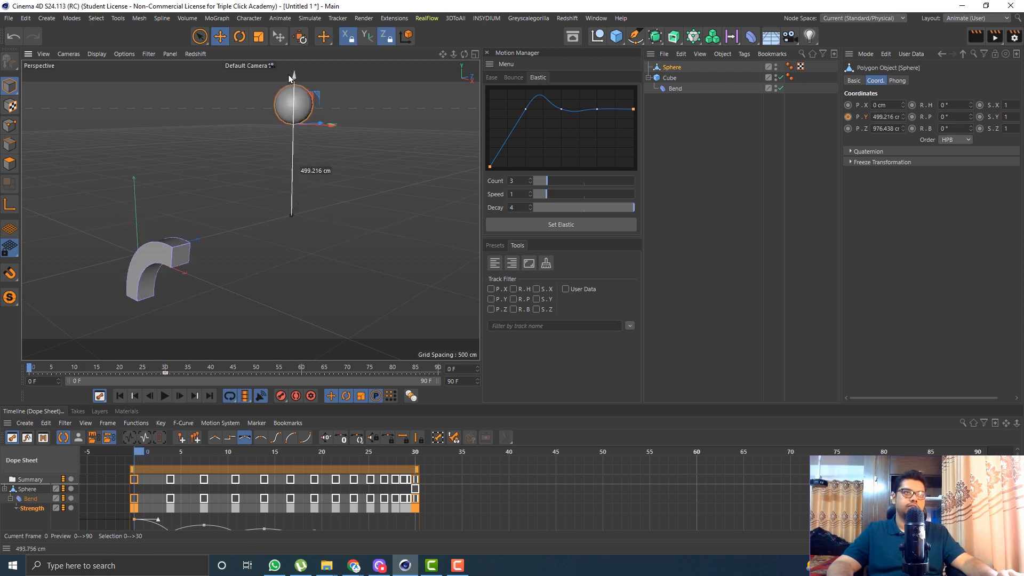
{"action": "middle_click_drag", "start_coordinate": [321, 218], "coordinate": [293, 254], "text": "alt"}
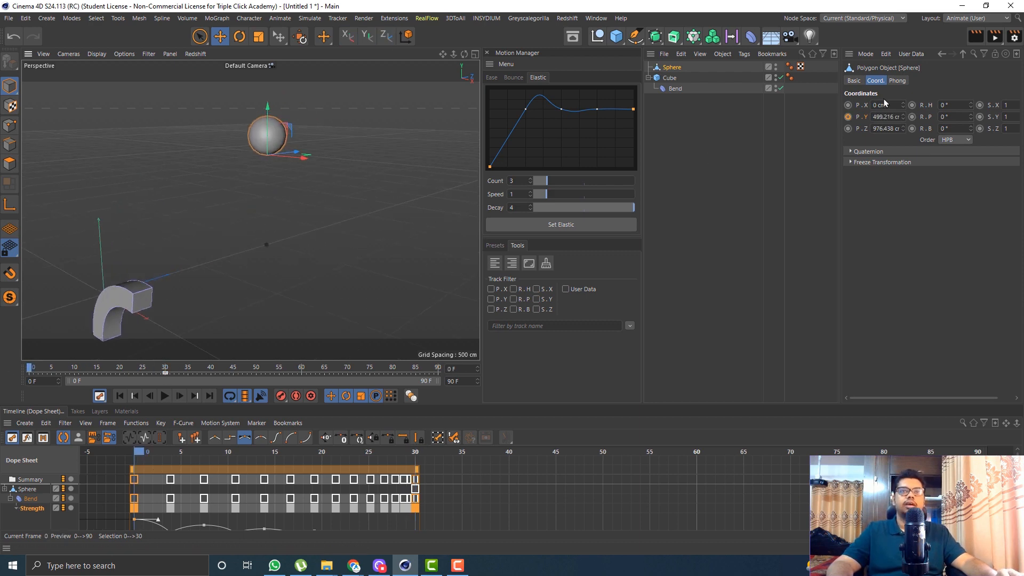
{"action": "left_click", "coordinate": [847, 116], "text": "ctrl"}
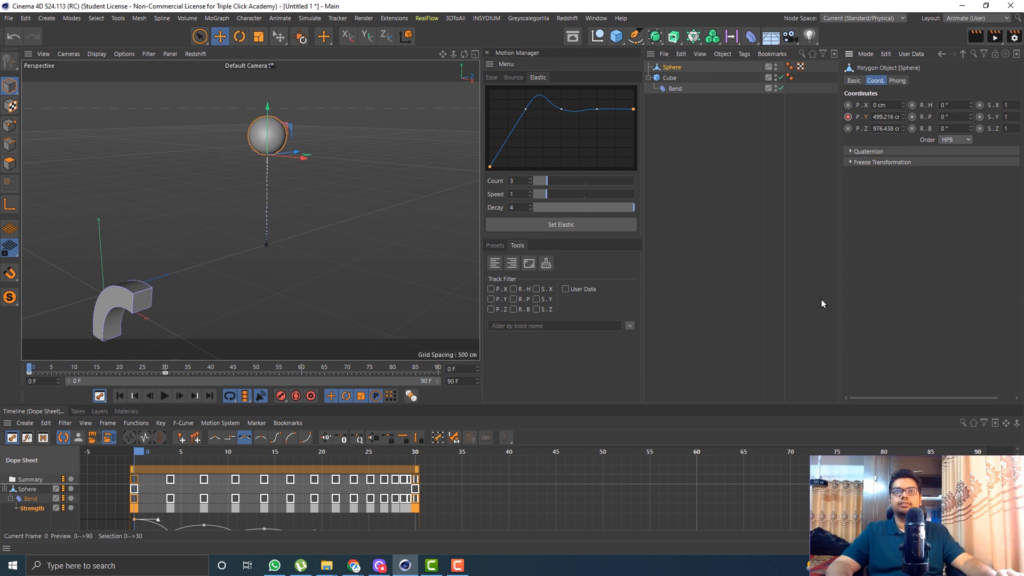
- Apply a bounce curve with count 8, Decay X 2 and Decay Y 4 to the sphere's Position Y track
{"action": "left_click", "coordinate": [5, 489]}
{"action": "left_click", "coordinate": [10, 498]}
{"action": "left_click", "coordinate": [34, 508]}
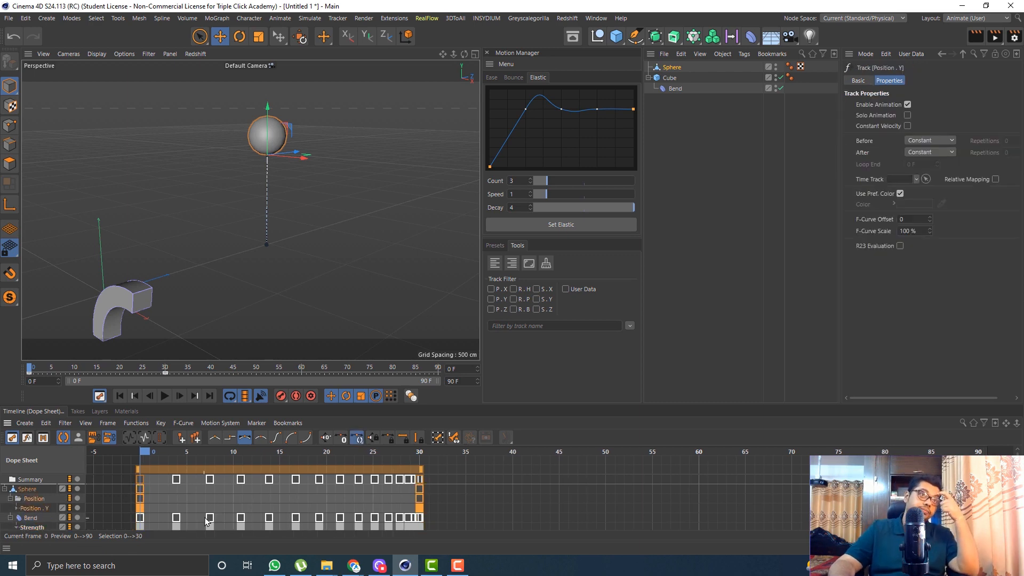
{"action": "left_click", "coordinate": [513, 77]}
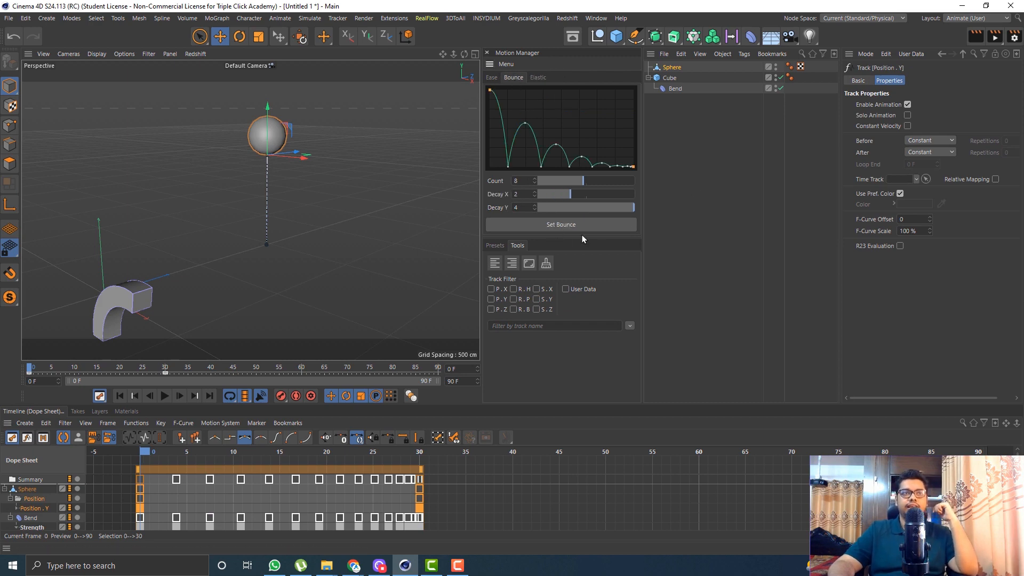
{"action": "left_click", "coordinate": [554, 226]}
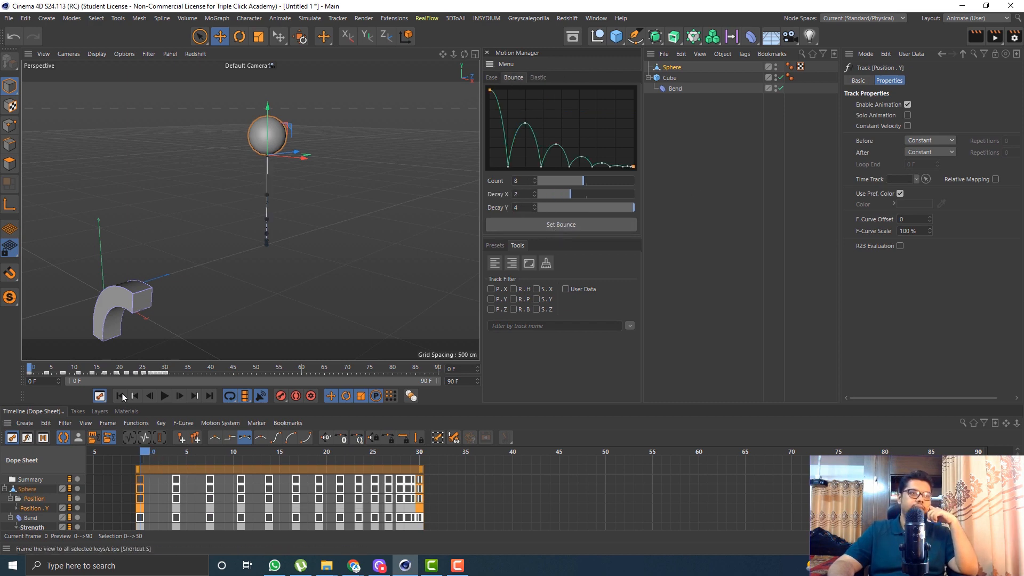
- Play and scrub the sphere's vertical bounce, and return to frame 0
{"action": "left_click", "coordinate": [165, 398]}
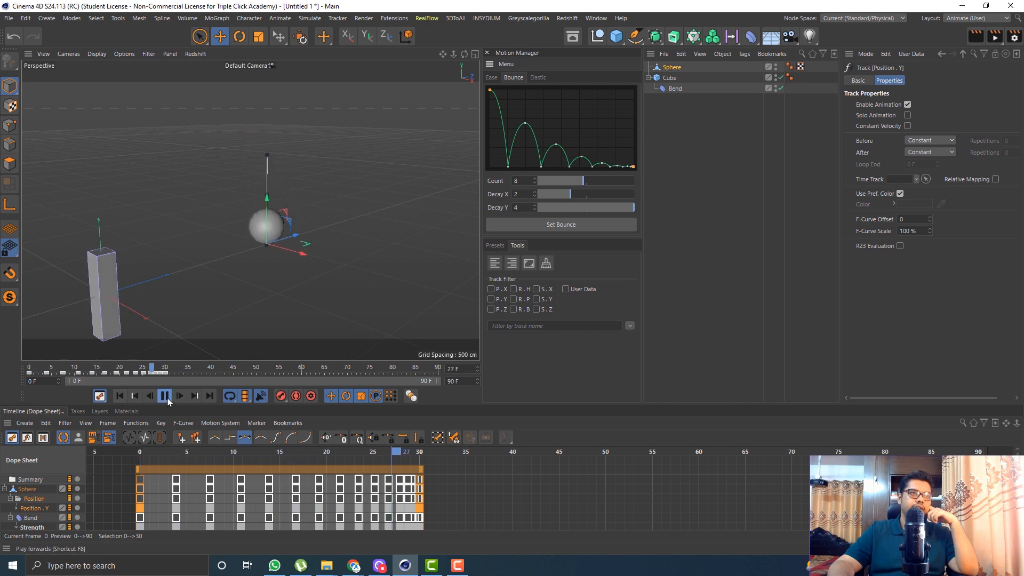
{"action": "left_click", "coordinate": [165, 398]}
{"action": "left_click", "coordinate": [118, 399]}
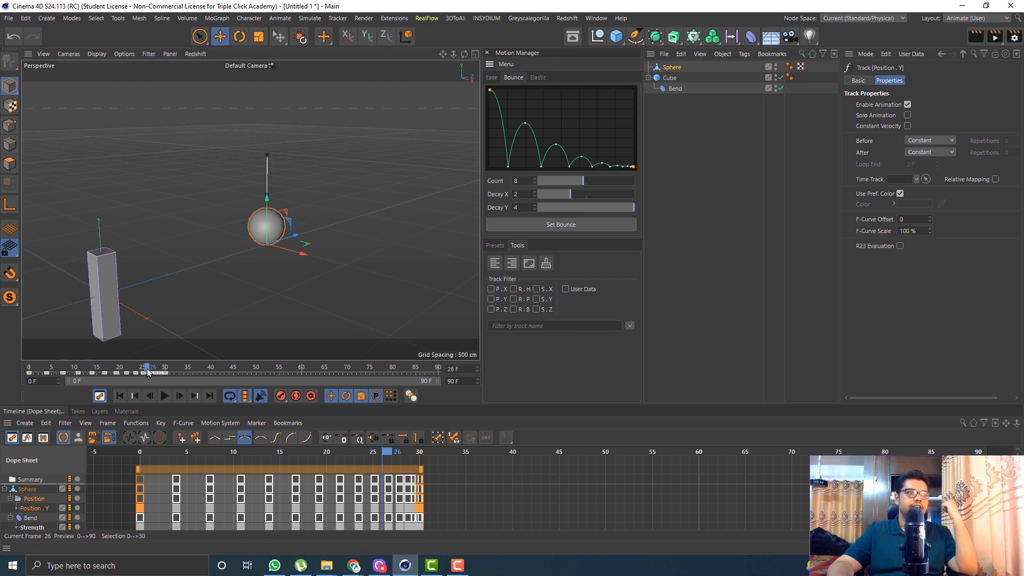
{"action": "left_click_drag", "start_coordinate": [147, 369], "coordinate": [1, 379]}
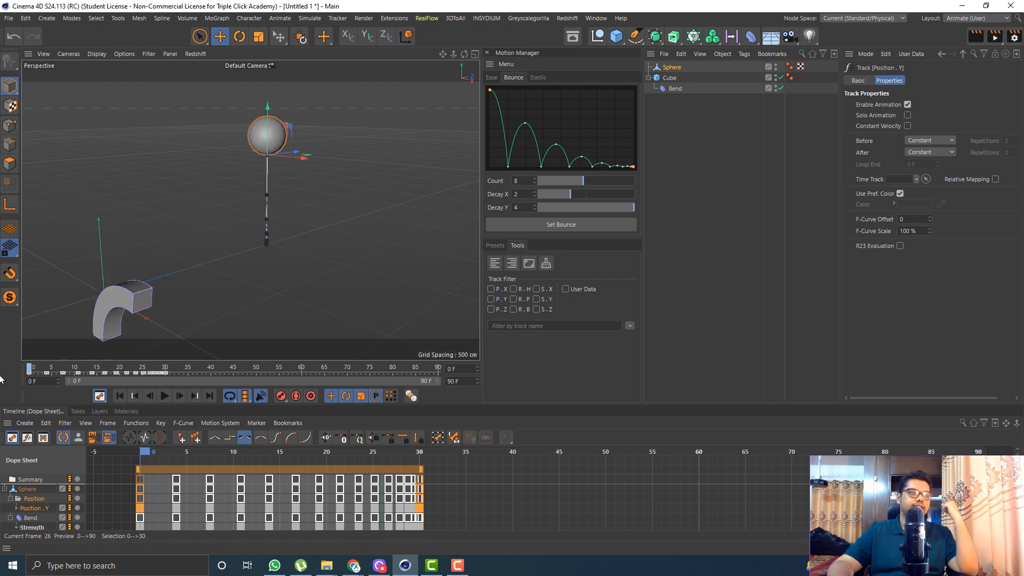
- Key the sphere's X position at 0 cm on frame 0 and at about 1003 cm on frame 30
{"action": "left_click", "coordinate": [671, 68]}
{"action": "left_click", "coordinate": [847, 106]}
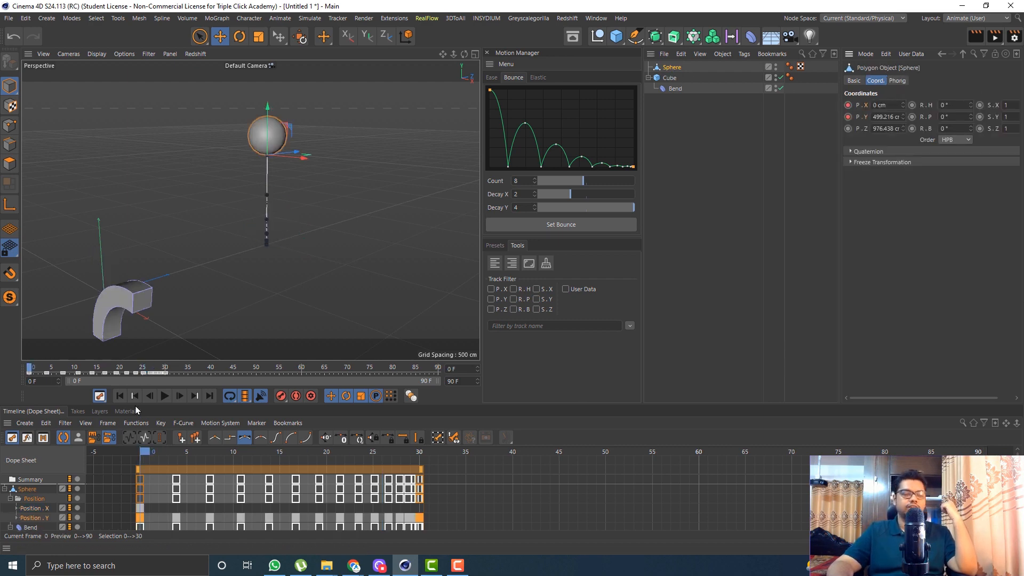
{"action": "left_click", "coordinate": [167, 372]}
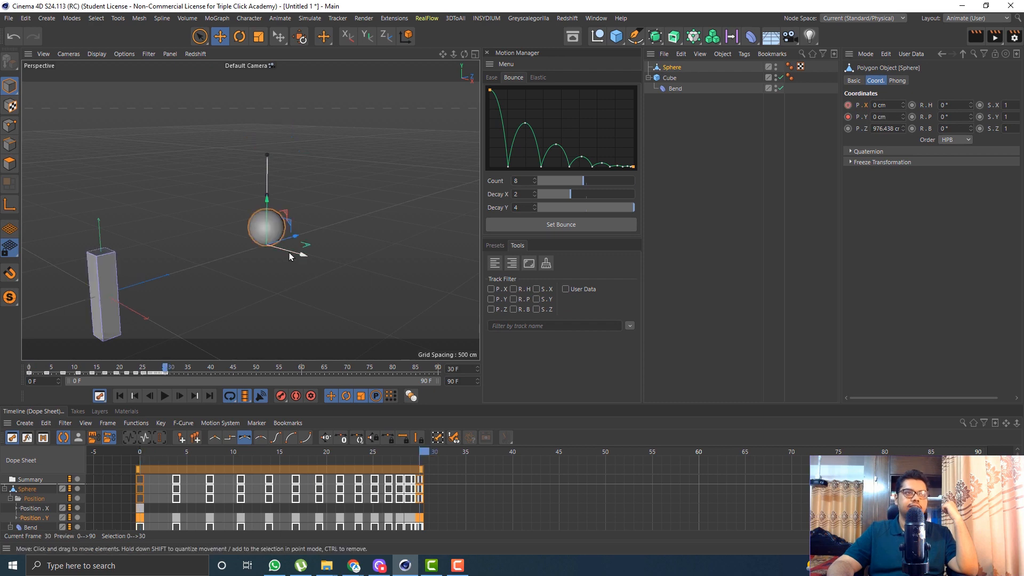
{"action": "left_click_drag", "start_coordinate": [296, 253], "coordinate": [482, 308]}
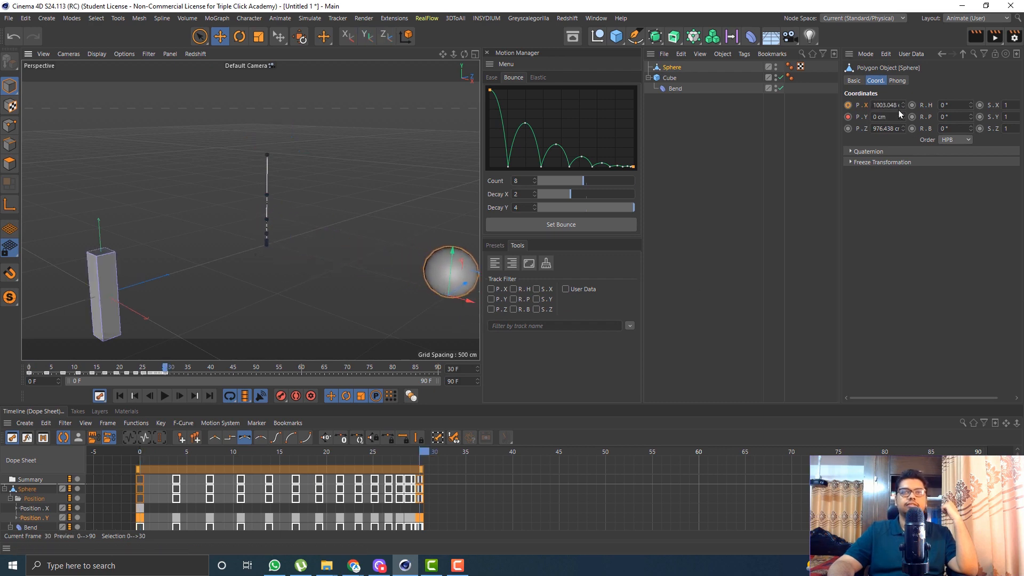
{"action": "left_click", "coordinate": [848, 105]}
- Play the sphere's forward-moving bounce from the start and stop it after the last key
{"action": "left_click", "coordinate": [119, 395]}
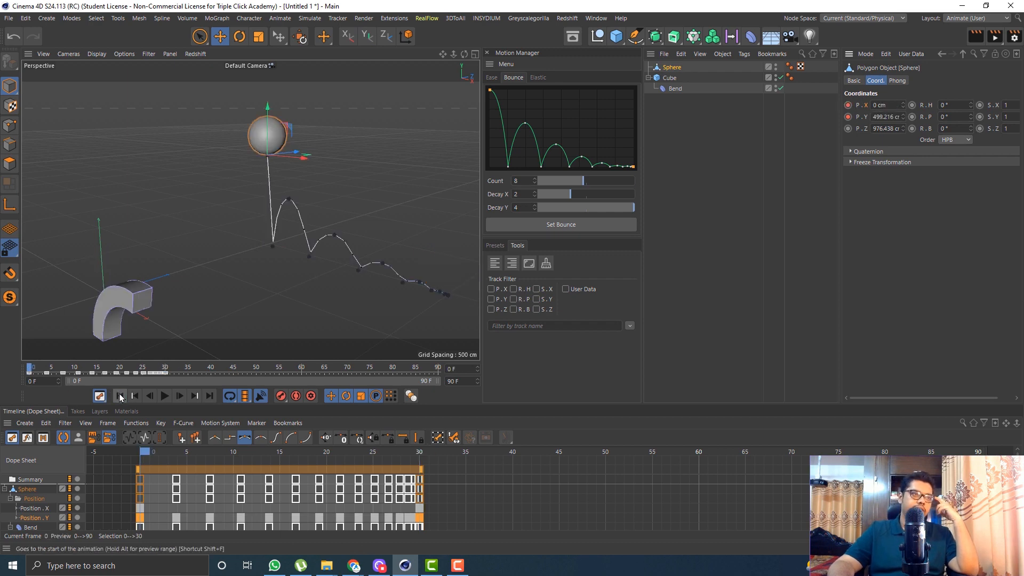
{"action": "left_click", "coordinate": [165, 395]}
{"action": "left_click", "coordinate": [165, 396]}
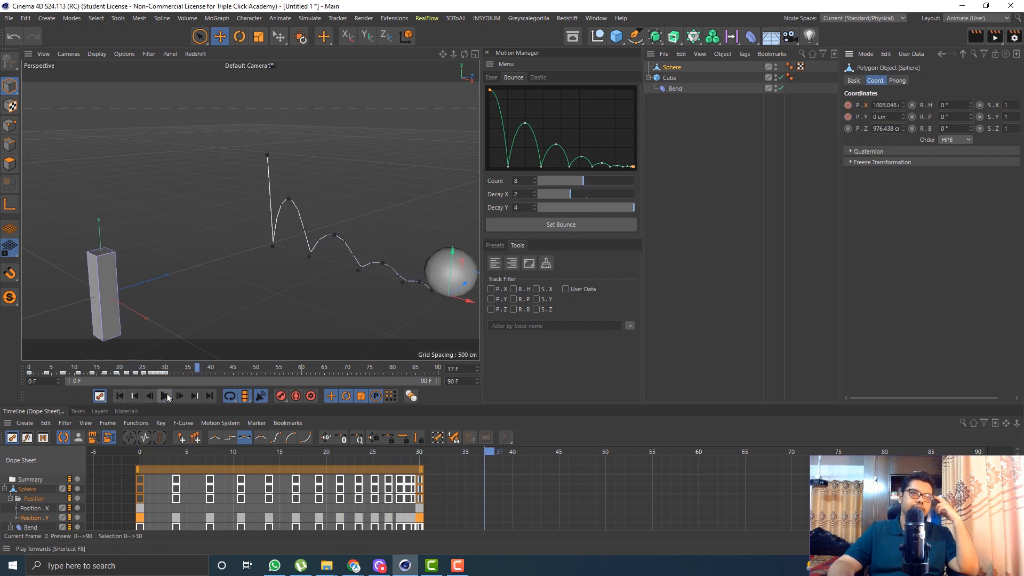
- Stretch all of the sphere's Position X and Y keys so the last ones land on frame 50
{"action": "left_click", "coordinate": [441, 482]}
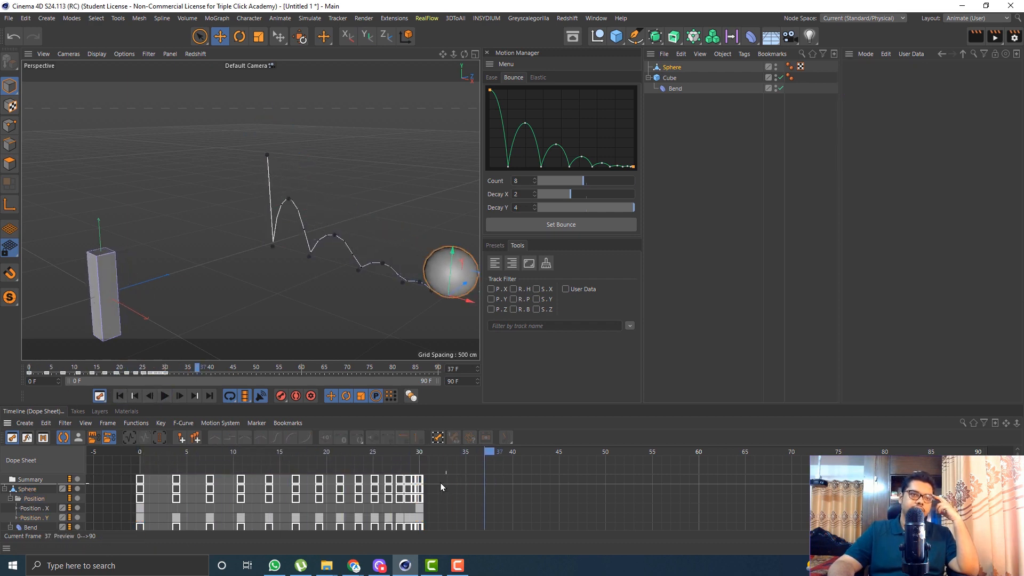
{"action": "left_click", "coordinate": [38, 509]}
{"action": "left_click", "coordinate": [35, 500]}
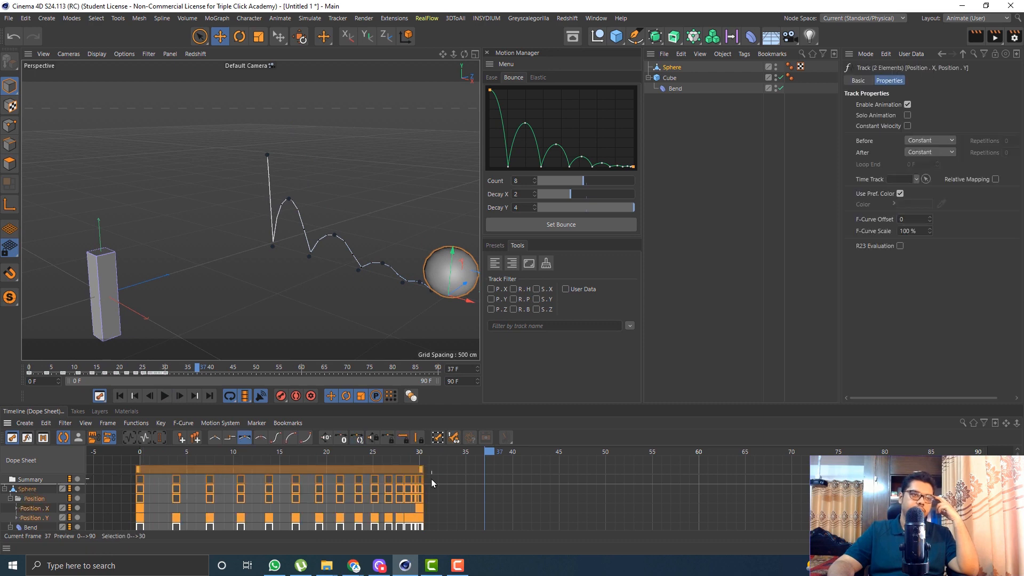
{"action": "left_click_drag", "start_coordinate": [421, 470], "coordinate": [603, 479]}
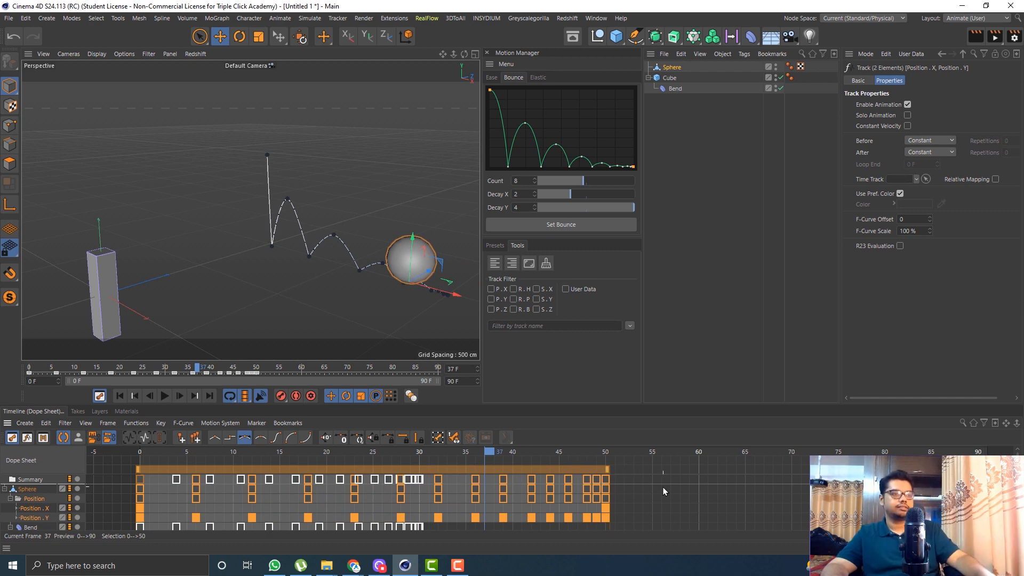
- Play the lengthened bounce animation from the start and stop it at frame 30
{"action": "left_click", "coordinate": [119, 396]}
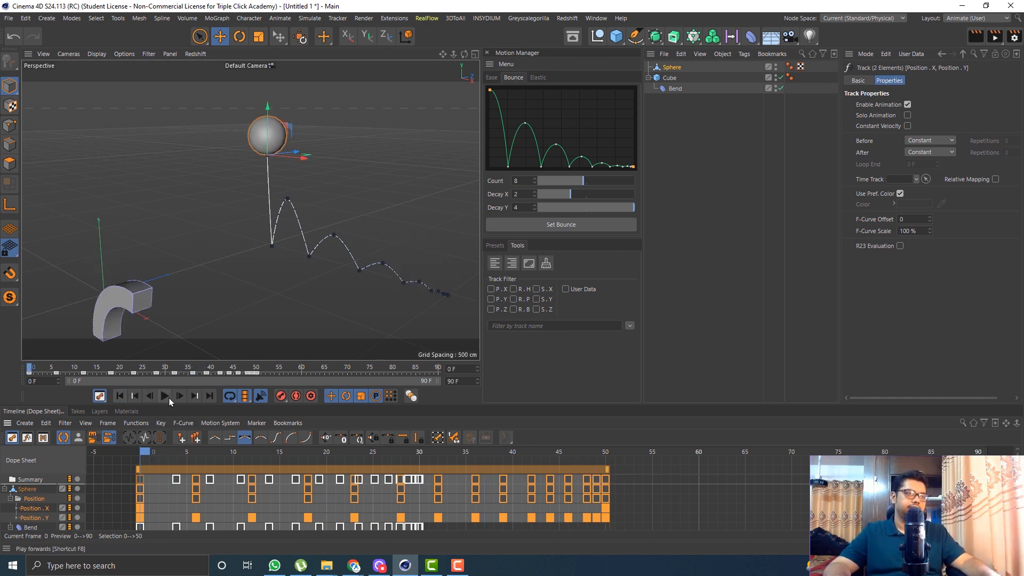
{"action": "left_click", "coordinate": [164, 395]}
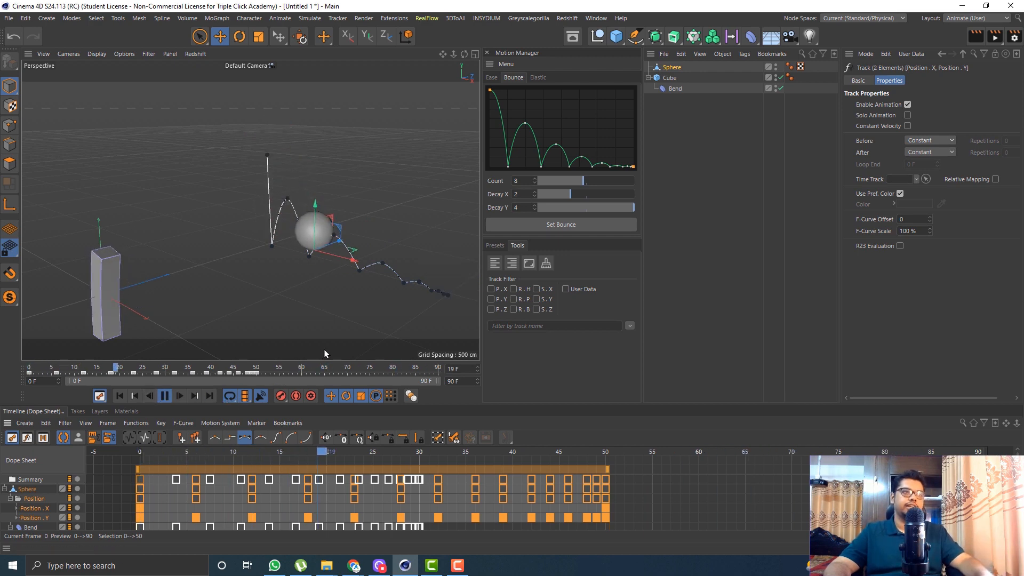
{"action": "left_click", "coordinate": [165, 397]}
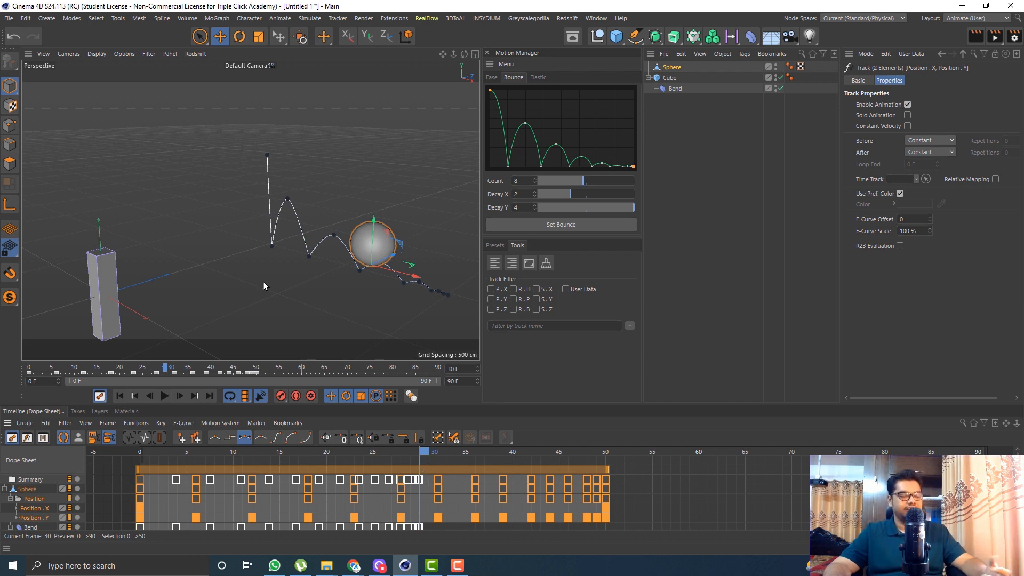
- Add a second cube, move it about 2376 cm along Z beyond the sphere and stretch it into a tall block
{"action": "scroll", "coordinate": [229, 273], "scroll_direction": "down", "scroll_amount": 3}
{"action": "middle_click_drag", "start_coordinate": [336, 274], "coordinate": [198, 278], "text": "alt"}
{"action": "scroll", "coordinate": [332, 158], "scroll_direction": "down", "scroll_amount": 3}
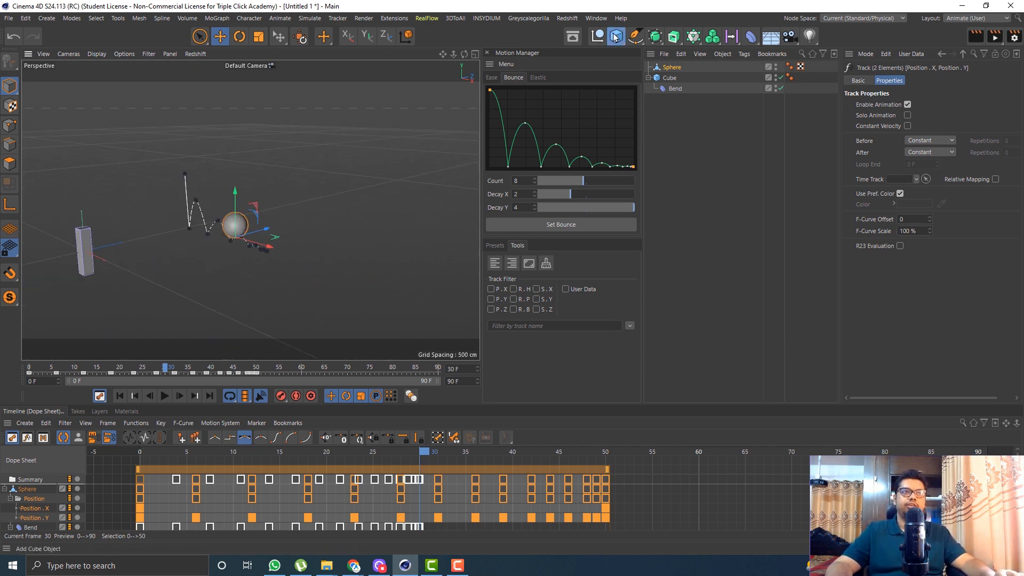
{"action": "left_click", "coordinate": [616, 36]}
{"action": "left_click_drag", "start_coordinate": [109, 243], "coordinate": [317, 221]}
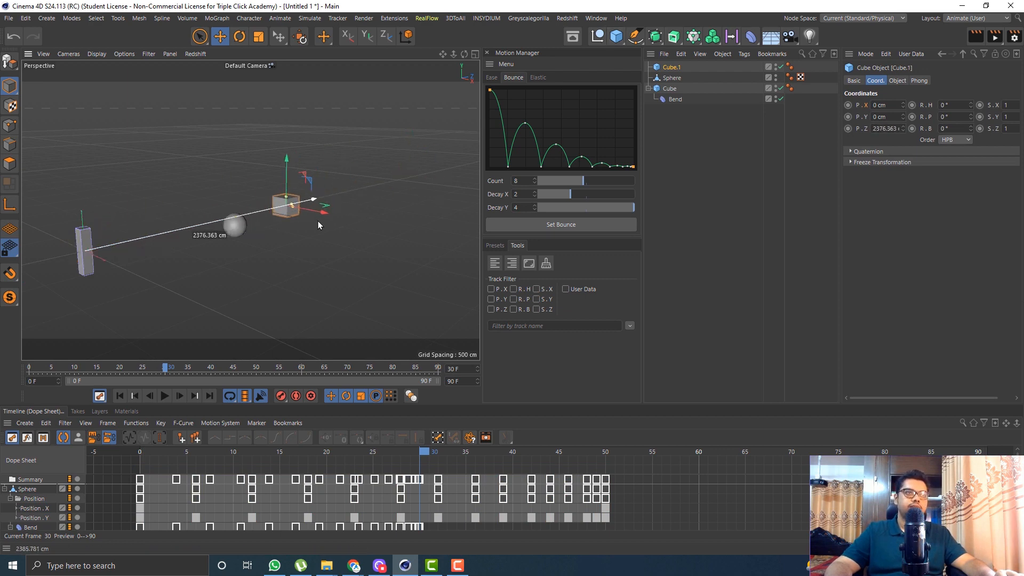
{"action": "scroll", "coordinate": [298, 198], "scroll_direction": "up", "scroll_amount": 3}
{"action": "left_click_drag", "start_coordinate": [276, 194], "coordinate": [276, 159]}
{"action": "key", "text": "ctrl+z"}
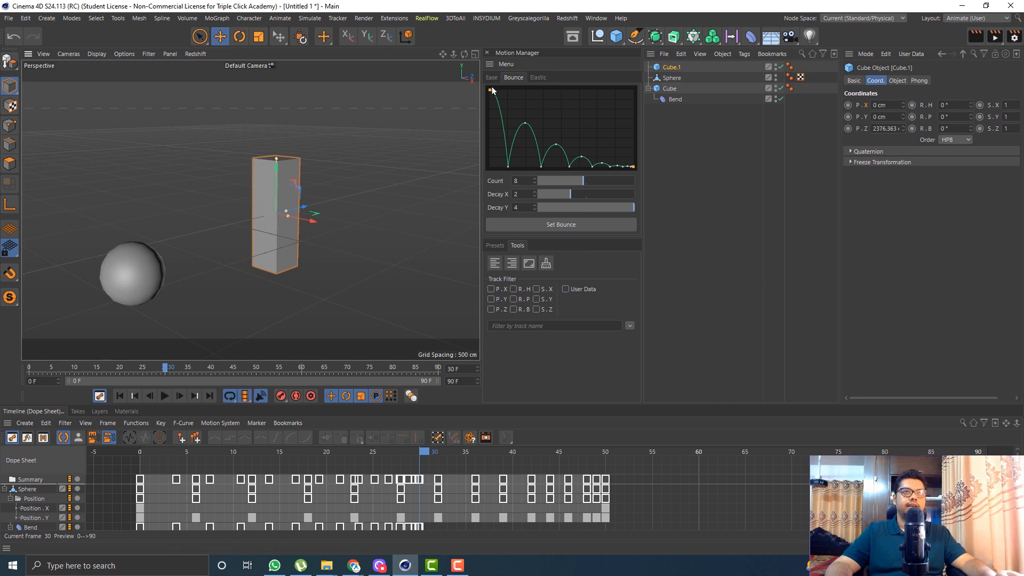
{"action": "scroll", "coordinate": [270, 269], "scroll_direction": "down", "scroll_amount": 3}
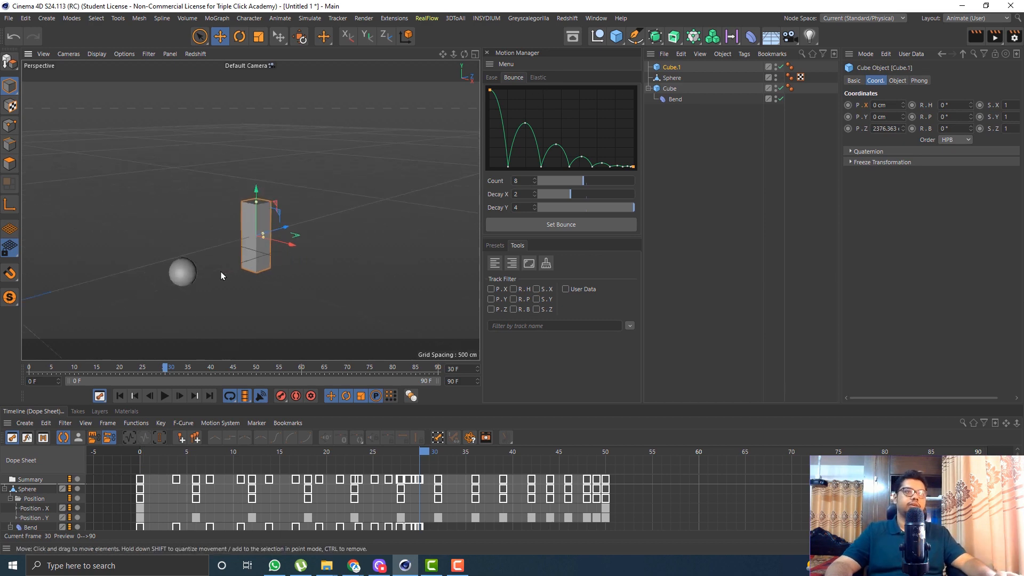
- Show the Ease curve and its presets in the Motion Manager
{"action": "left_click", "coordinate": [491, 77]}
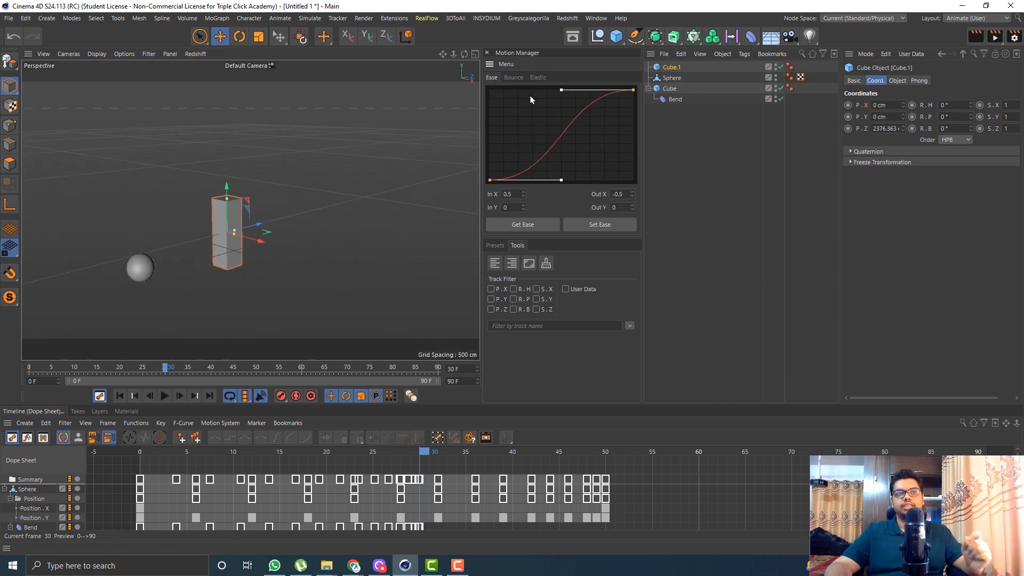
{"action": "left_click", "coordinate": [495, 246]}
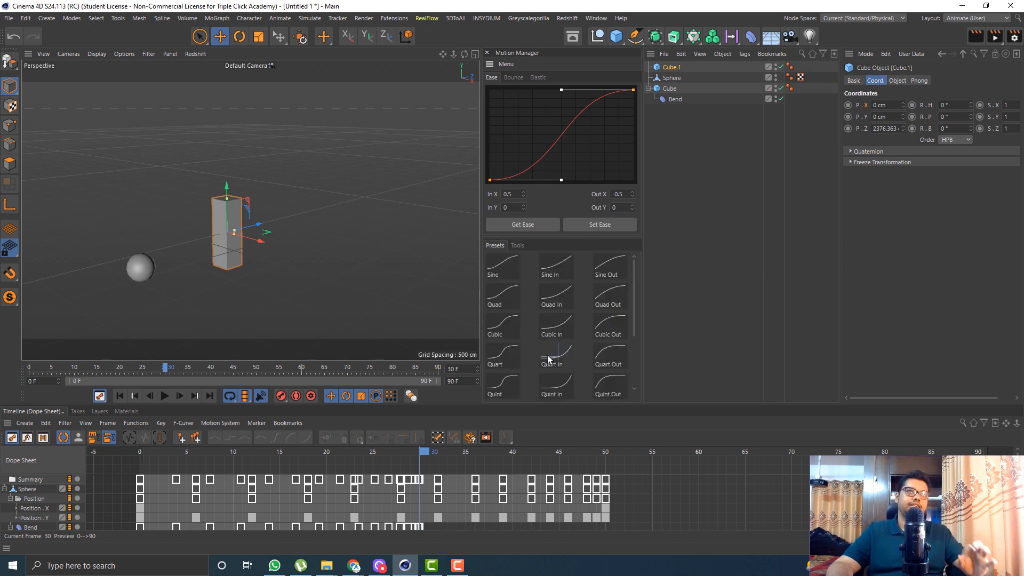
{"action": "scroll", "coordinate": [175, 215], "scroll_direction": "down", "scroll_amount": 4}
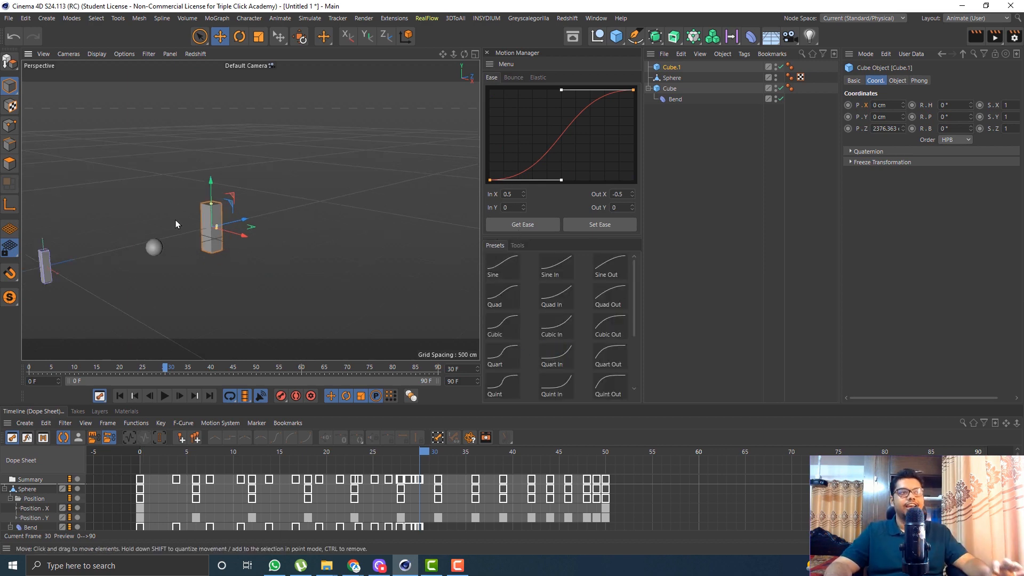
- Key the second cube's X position at 0 cm on frame 30 and at about 2579 cm on frame 0
{"action": "left_click", "coordinate": [848, 105]}
{"action": "left_click_drag", "start_coordinate": [167, 369], "coordinate": [28, 369]}
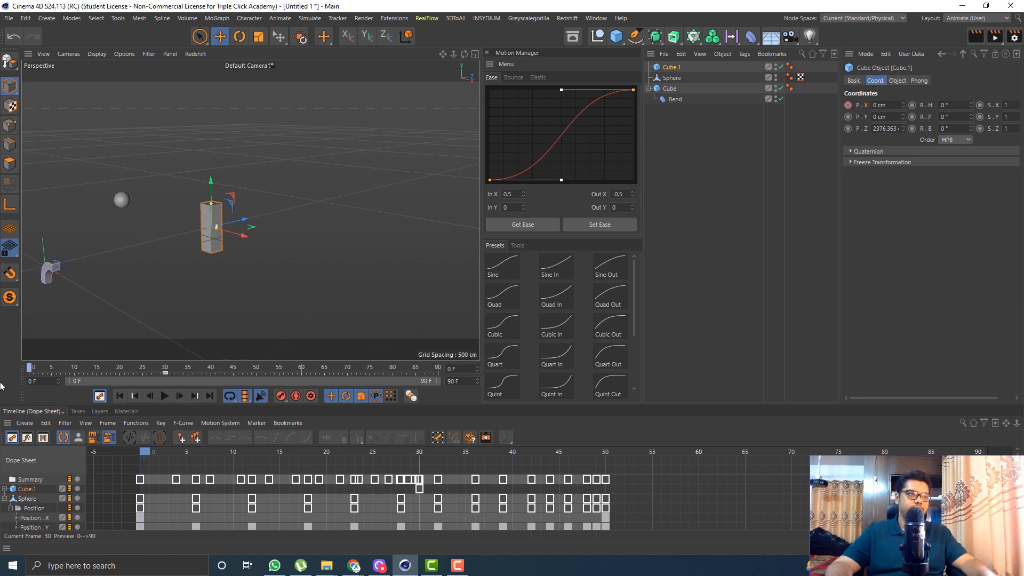
{"action": "left_click_drag", "start_coordinate": [242, 235], "coordinate": [381, 302]}
{"action": "key", "text": "ctrl+z"}
{"action": "left_click_drag", "start_coordinate": [268, 248], "coordinate": [427, 294]}
{"action": "left_click", "coordinate": [848, 105]}
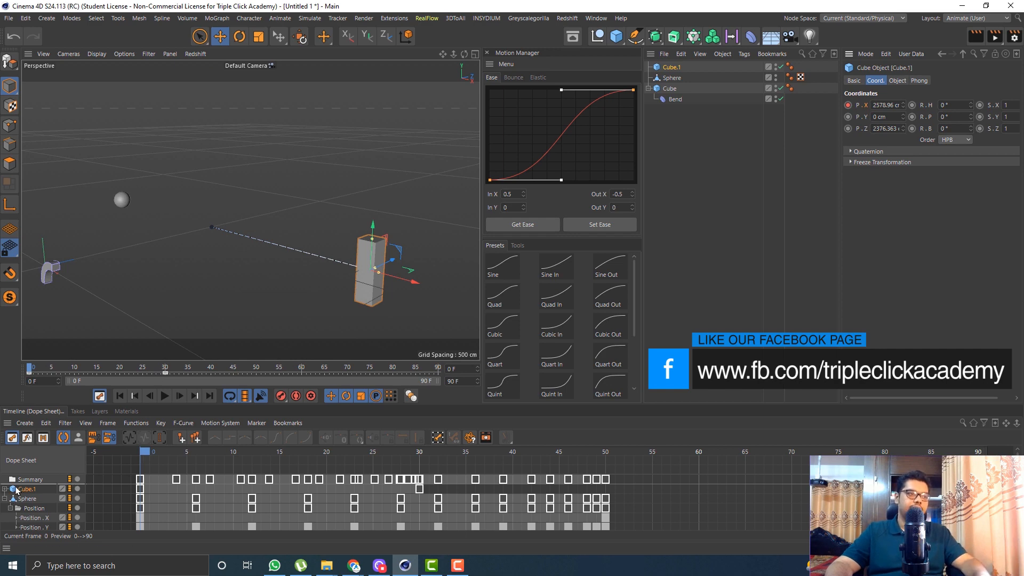
- Show the F-curve of the second cube's Position X track, play the movement and return to the start
{"action": "left_click", "coordinate": [5, 488]}
{"action": "left_click", "coordinate": [10, 498]}
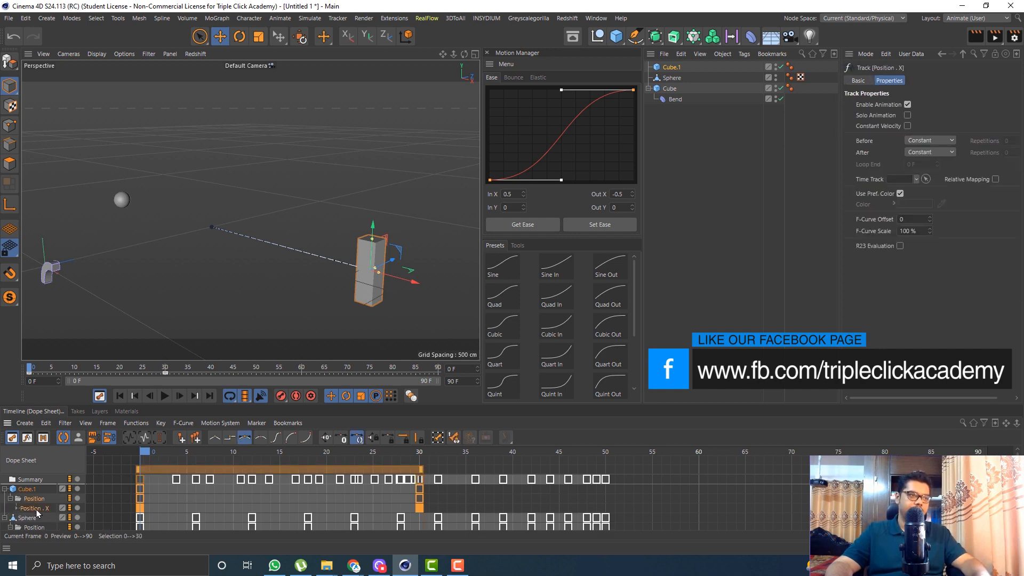
{"action": "left_click", "coordinate": [35, 508]}
{"action": "left_click", "coordinate": [27, 439]}
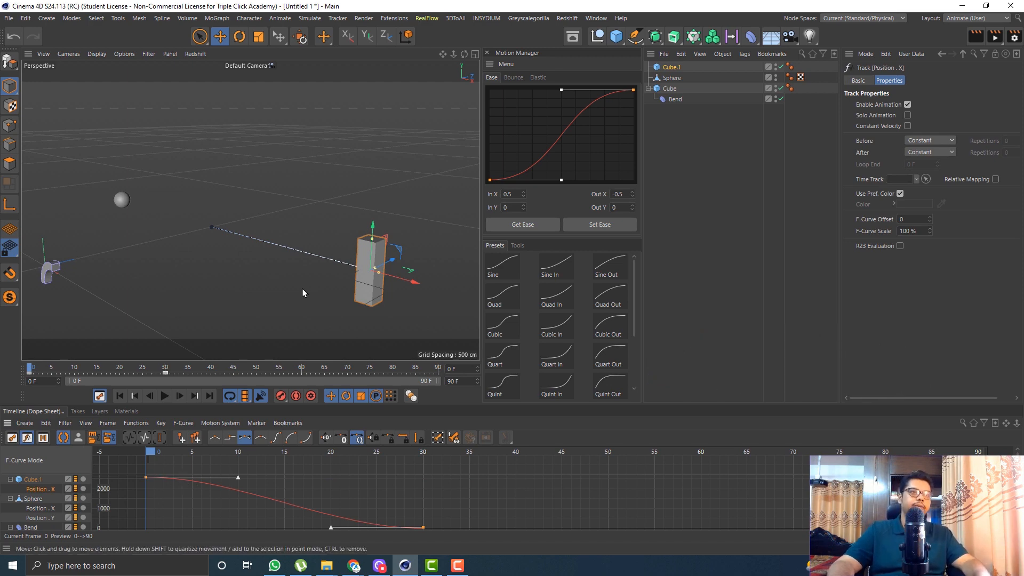
{"action": "left_click", "coordinate": [165, 396]}
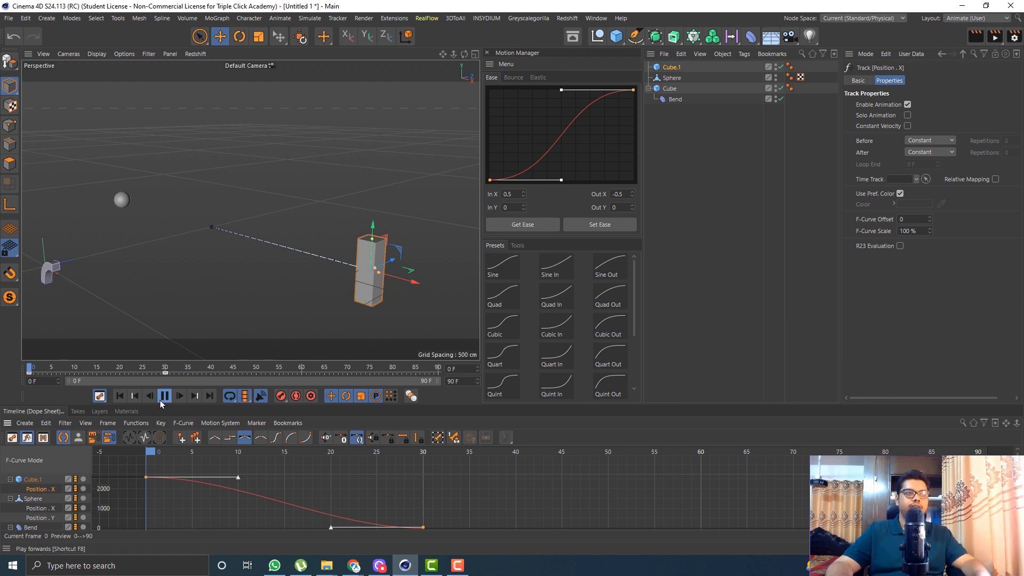
{"action": "left_click", "coordinate": [120, 397]}
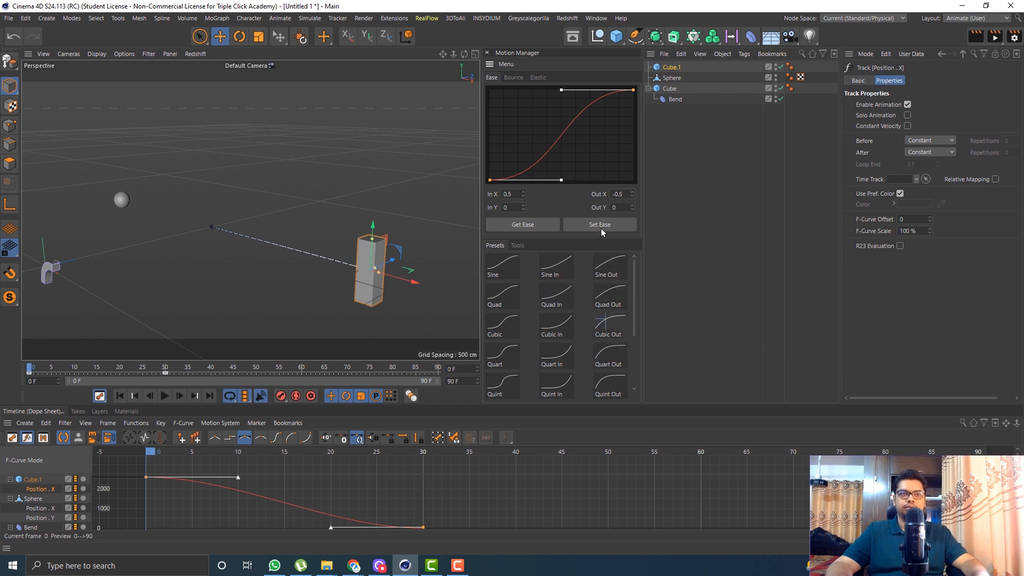
- Apply the Quart In ease preset to the second cube's Position X track and play the result
{"action": "left_click", "coordinate": [559, 360]}
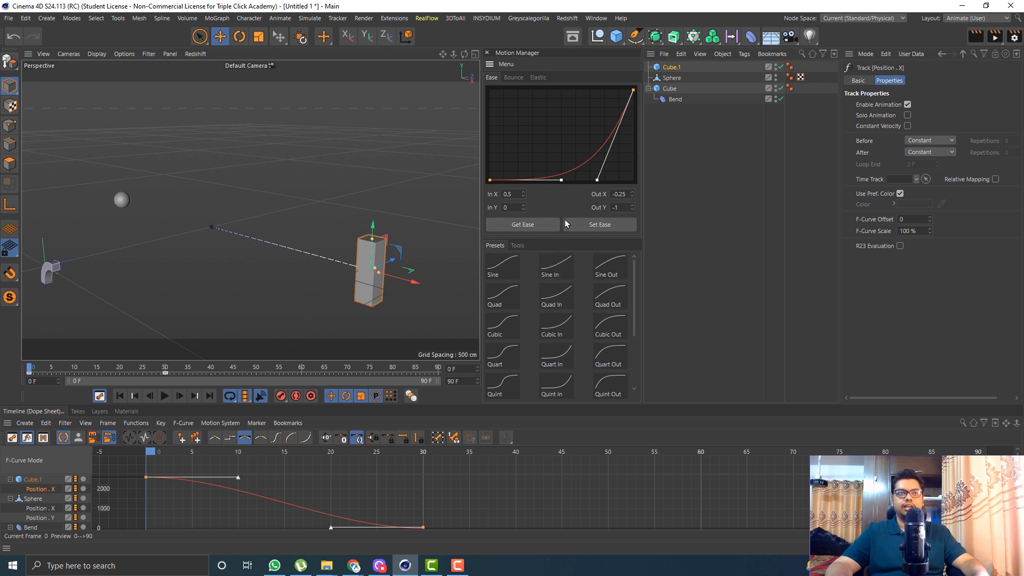
{"action": "left_click", "coordinate": [594, 225]}
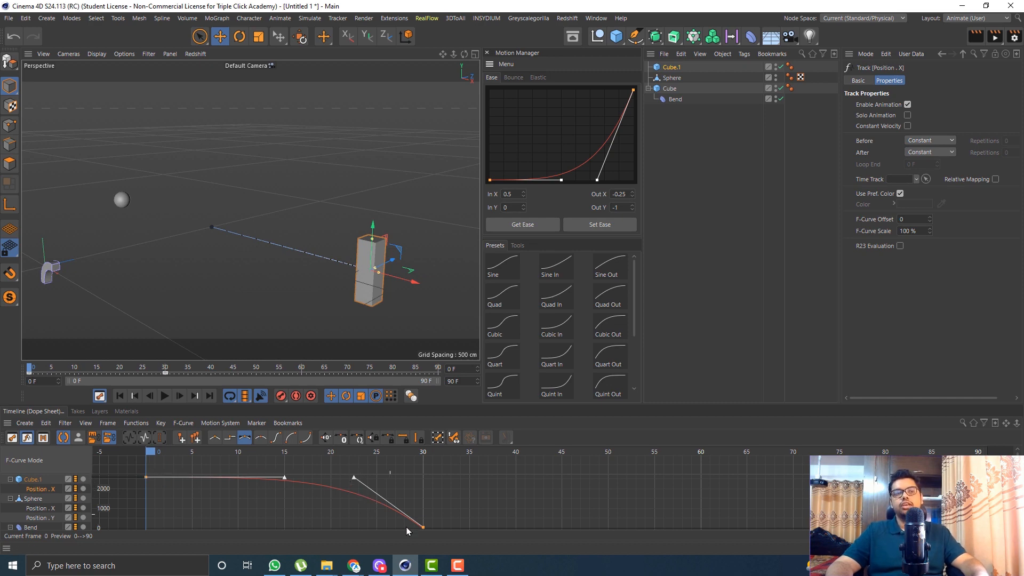
{"action": "key", "text": "F8"}
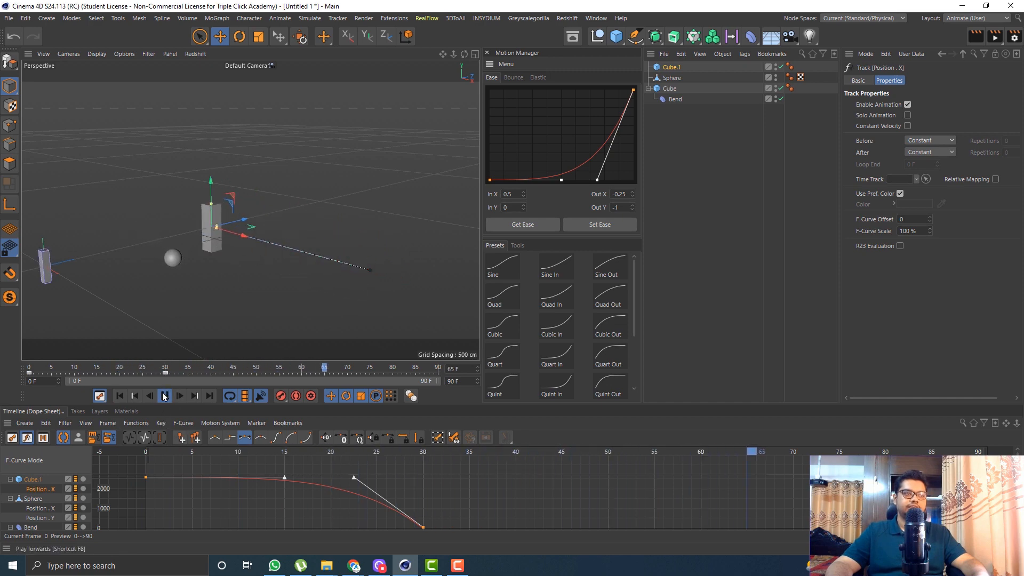
{"action": "key", "text": "F8"}
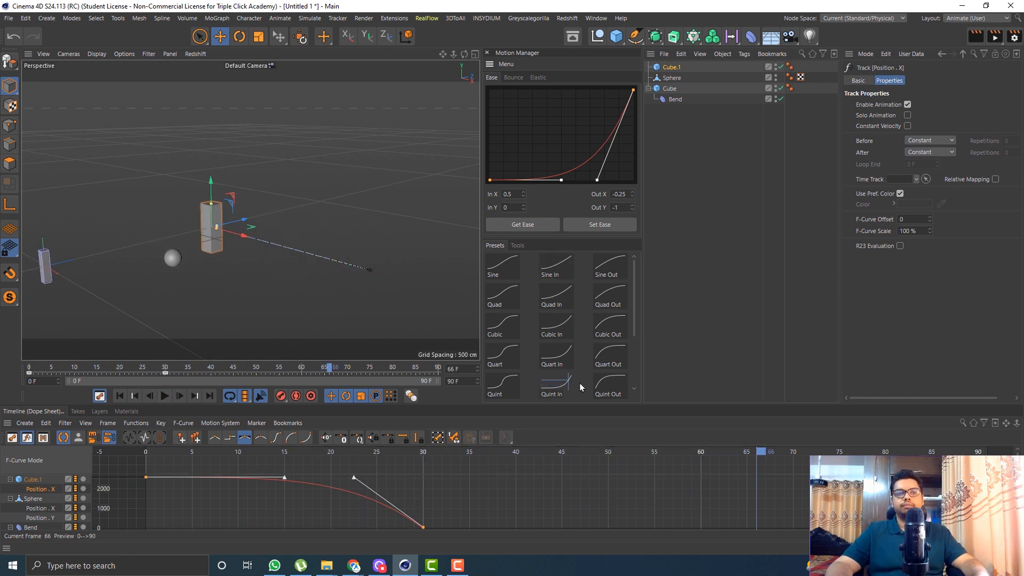
- Apply the Circ ease preset to the second cube's Position X track
{"action": "left_click_drag", "start_coordinate": [635, 299], "coordinate": [634, 386]}
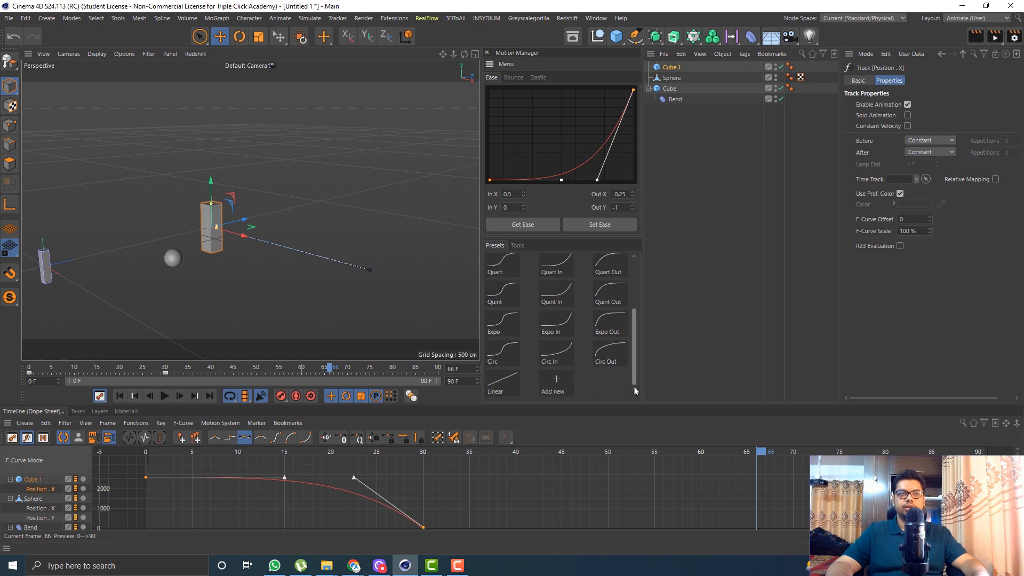
{"action": "left_click", "coordinate": [508, 351]}
{"action": "left_click", "coordinate": [602, 224]}
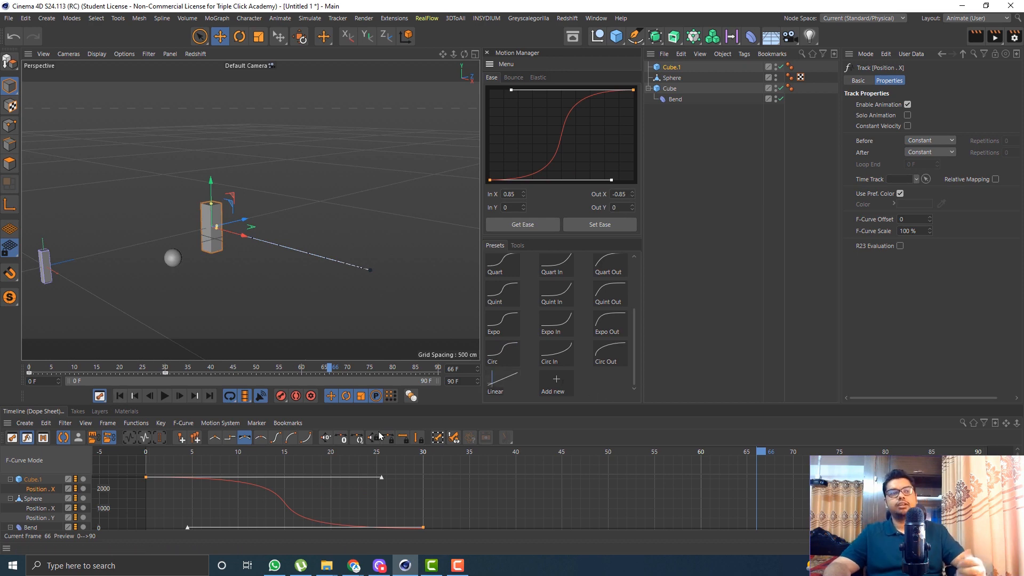
- Reshape the Position X F-curve with sloped tangents about 4.56 frames long, and open the naming prompt for a new ease preset without saving
{"action": "left_click_drag", "start_coordinate": [186, 528], "coordinate": [380, 506]}
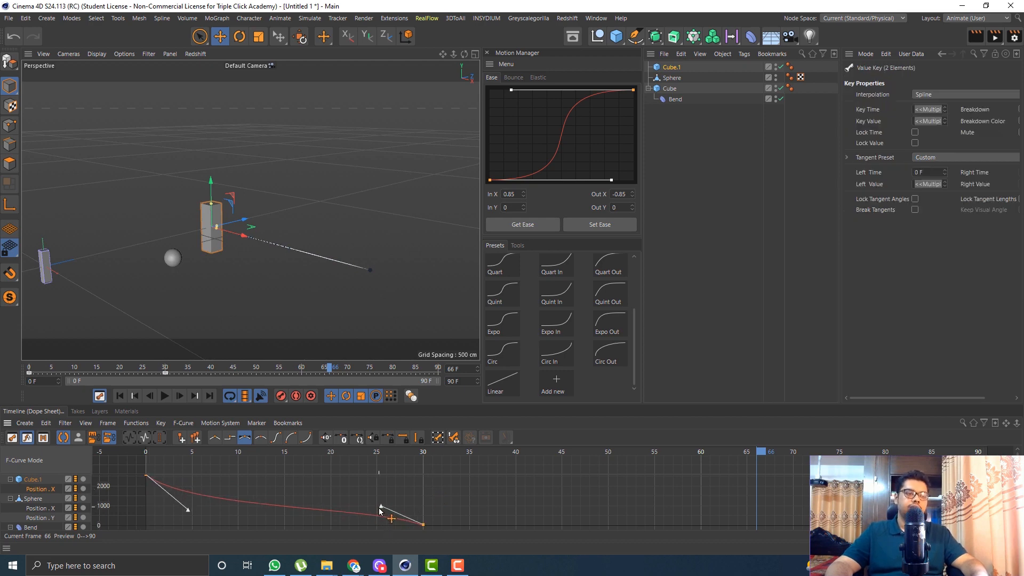
{"action": "left_click", "coordinate": [557, 380]}
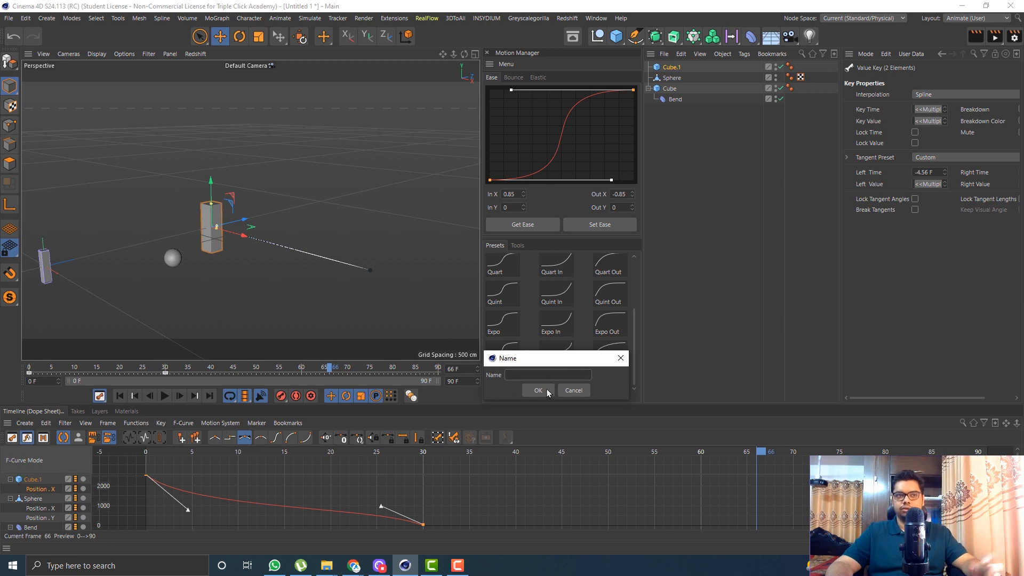
{"action": "left_click", "coordinate": [571, 391]}
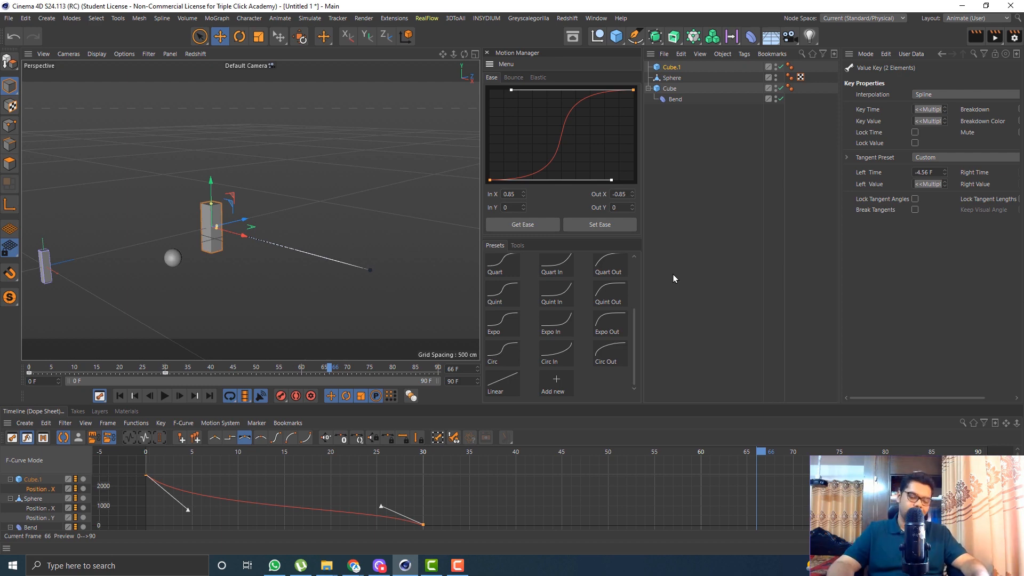
- Switch to Chrome and look through the page of the Professional Cinema 4D & 3D Motion Graphic Course
{"action": "key", "text": "alt+Tab"}
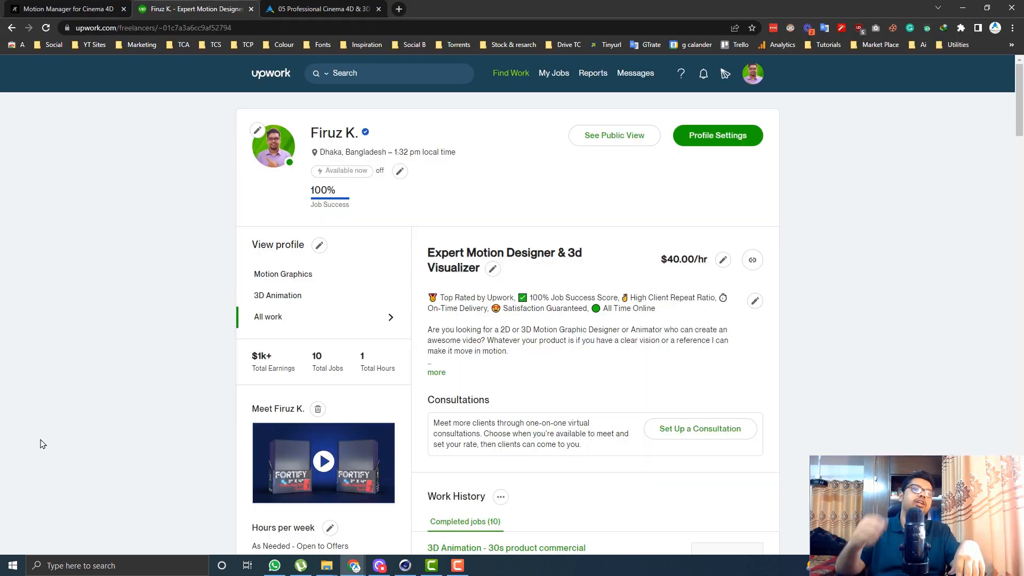
{"action": "left_click", "coordinate": [319, 9]}
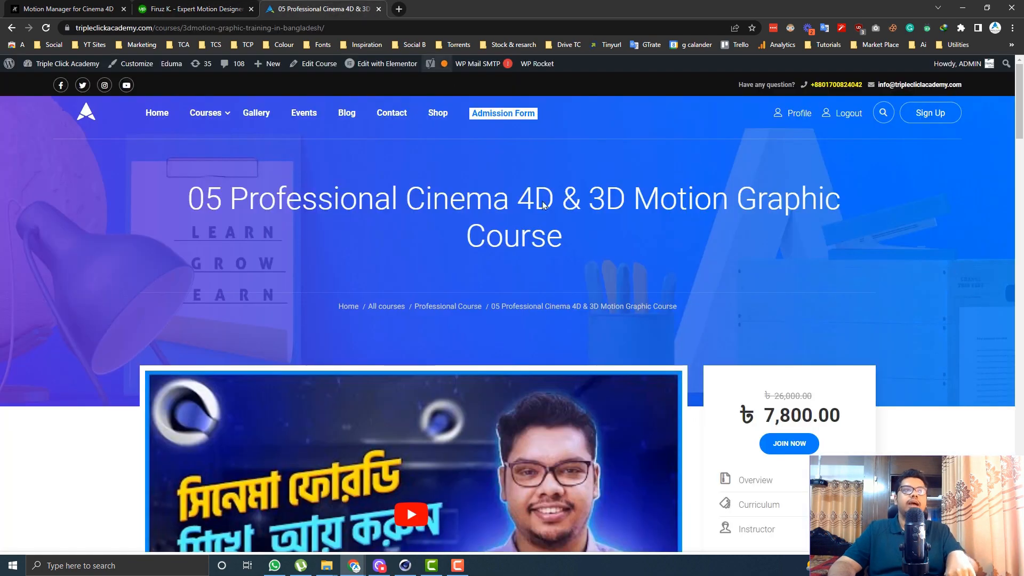
{"action": "scroll", "coordinate": [106, 288], "scroll_direction": "down", "scroll_amount": 2}
{"action": "scroll", "coordinate": [106, 289], "scroll_direction": "down", "scroll_amount": 12}
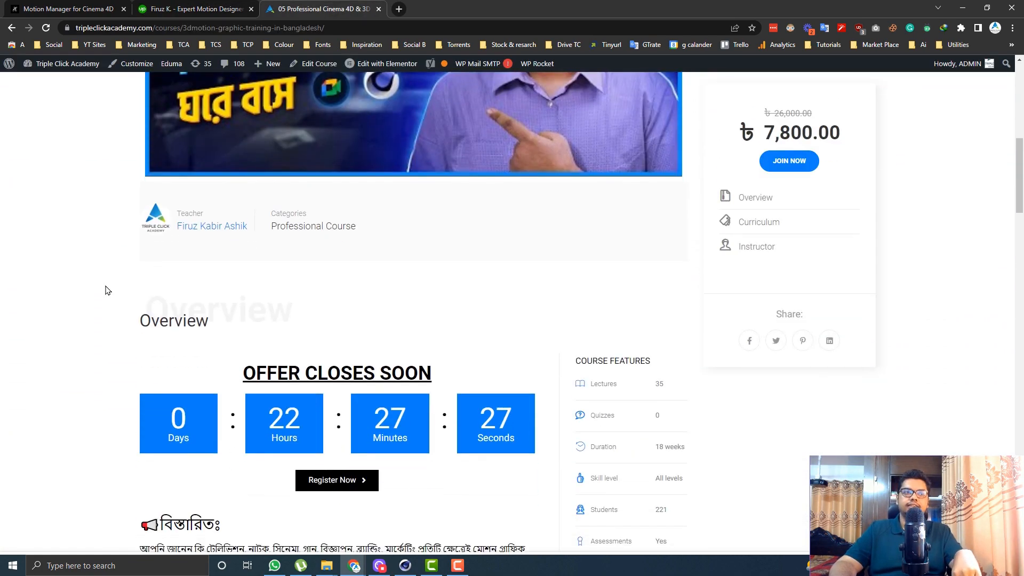
{"action": "scroll", "coordinate": [107, 297], "scroll_direction": "down", "scroll_amount": 5}
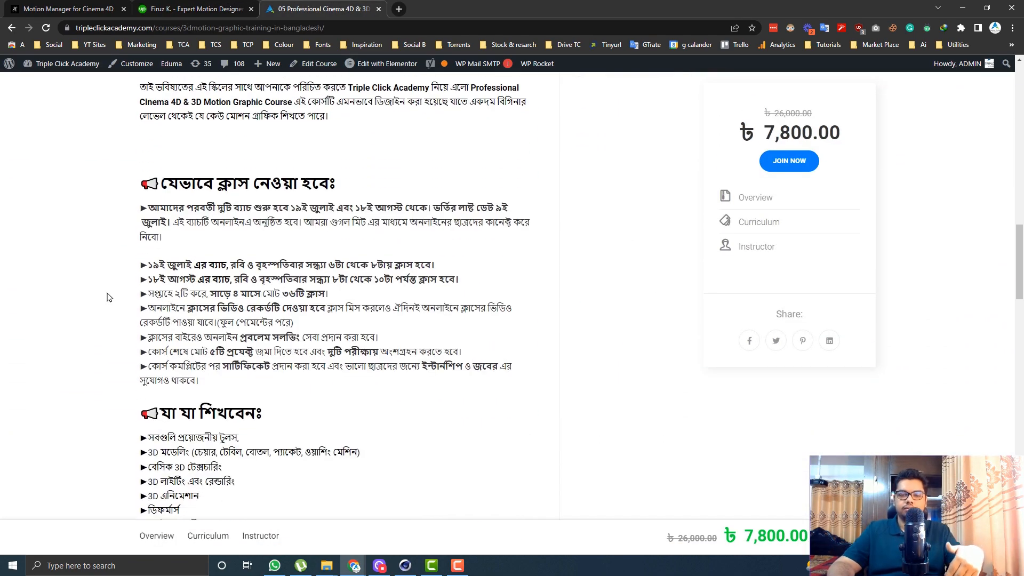
{"action": "scroll", "coordinate": [106, 297], "scroll_direction": "up", "scroll_amount": 15}
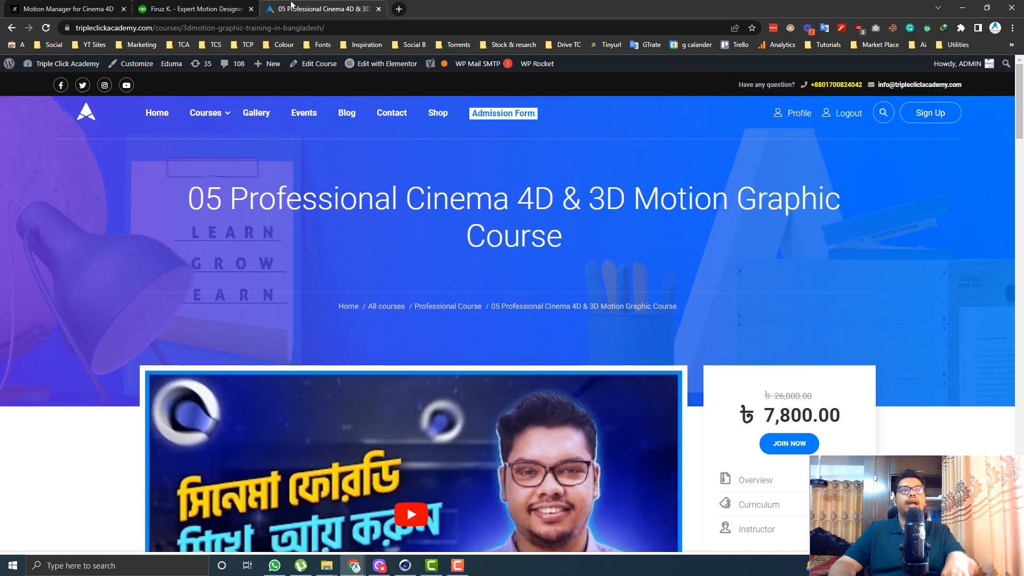